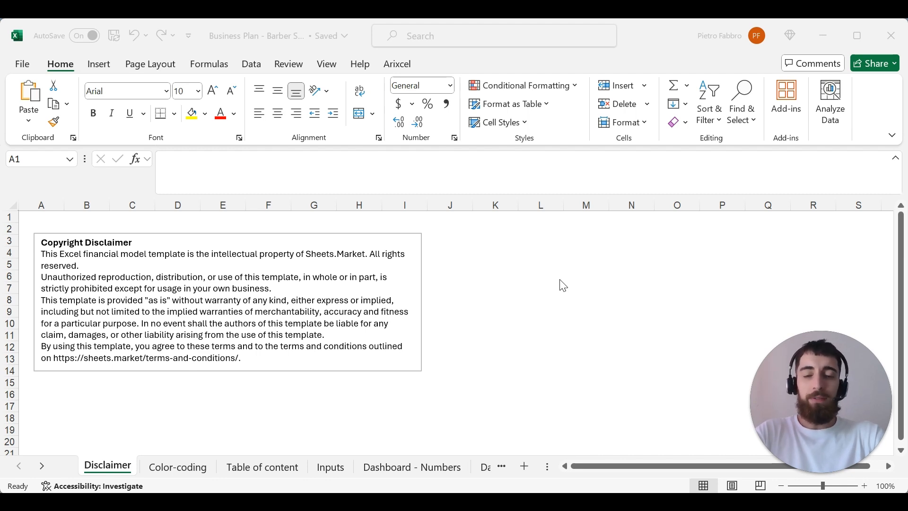
Open the Color-coding sheet and examine the Input and Hardcode cell styles with their definitions.
click(165, 469)
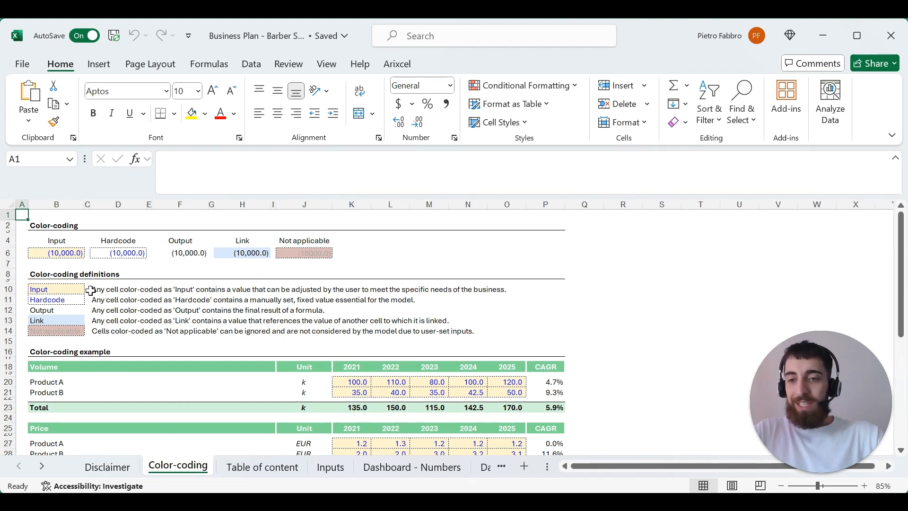
click(37, 256)
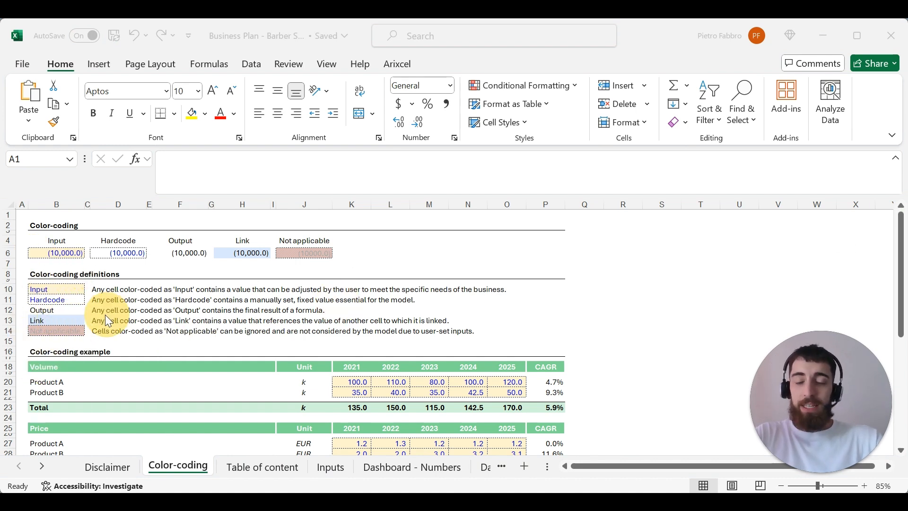
click(65, 291)
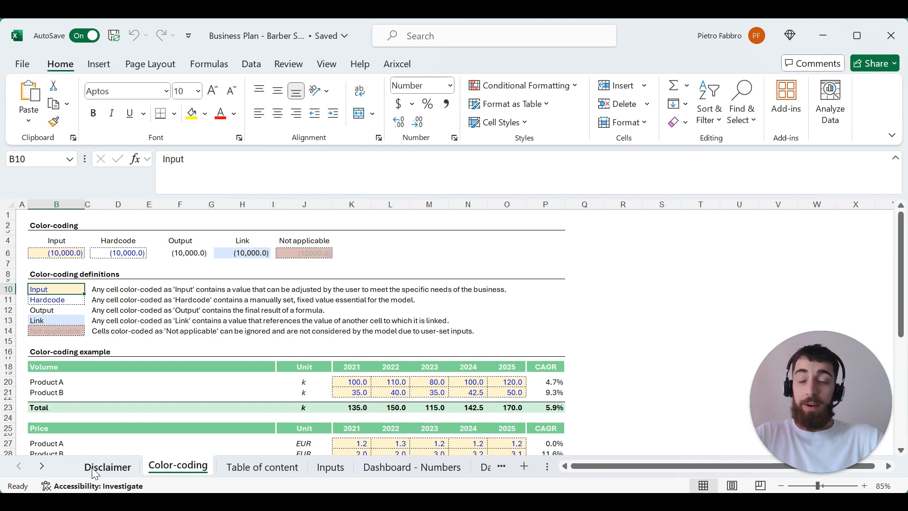
key(Down)
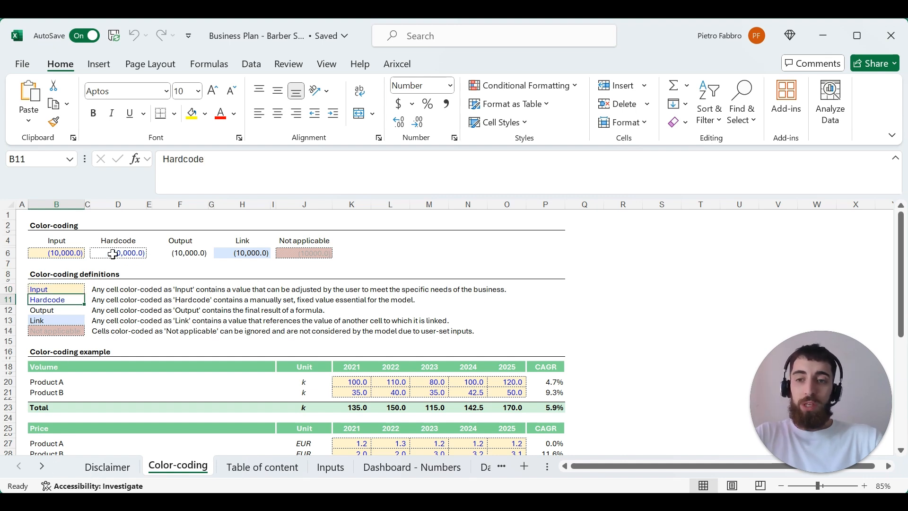
click(96, 254)
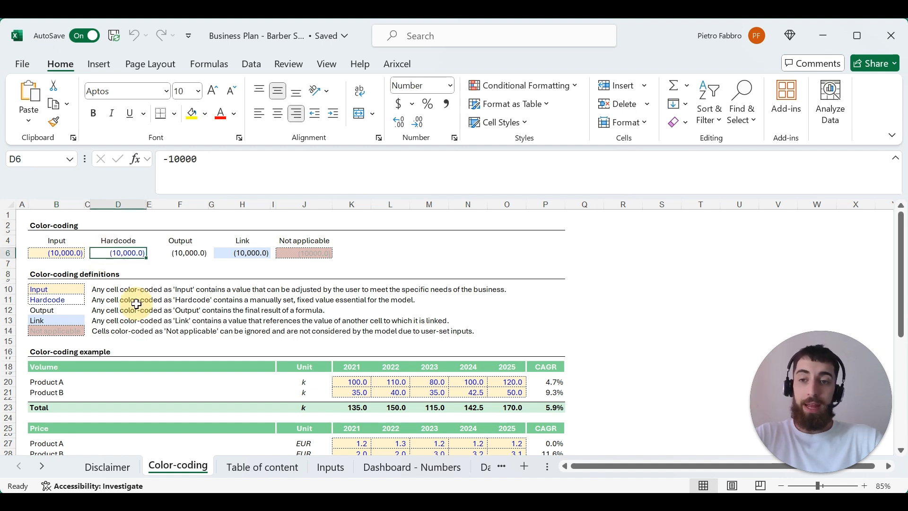
Examine the Output, Link and Not applicable cell styles and their definitions on the Color-coding sheet.
click(62, 310)
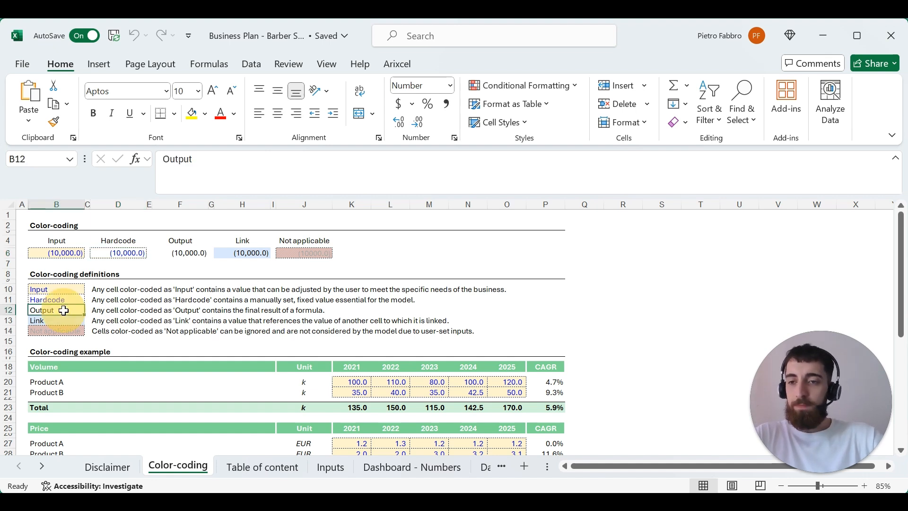
click(175, 253)
click(57, 322)
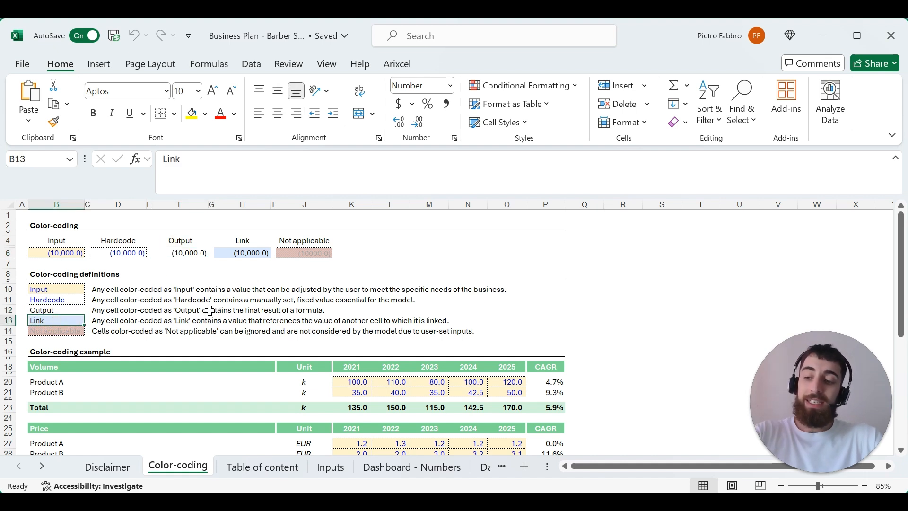
click(72, 331)
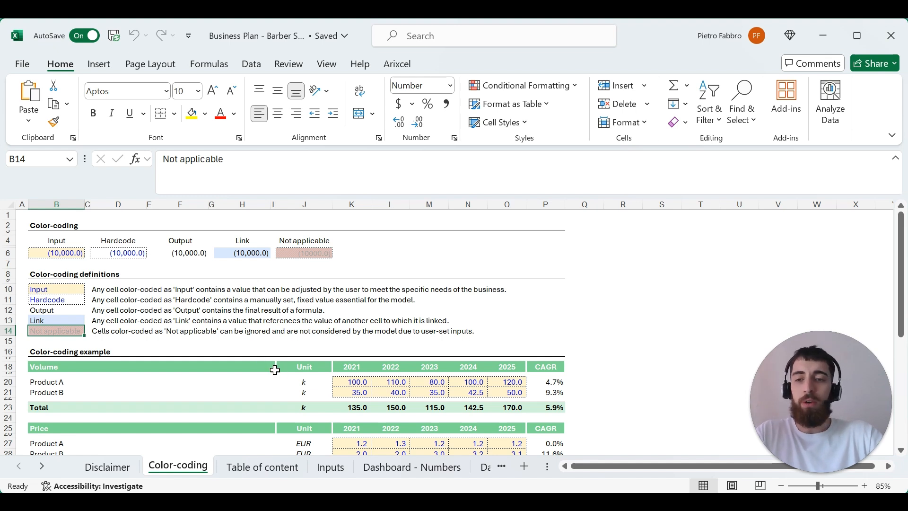
double_click(294, 253)
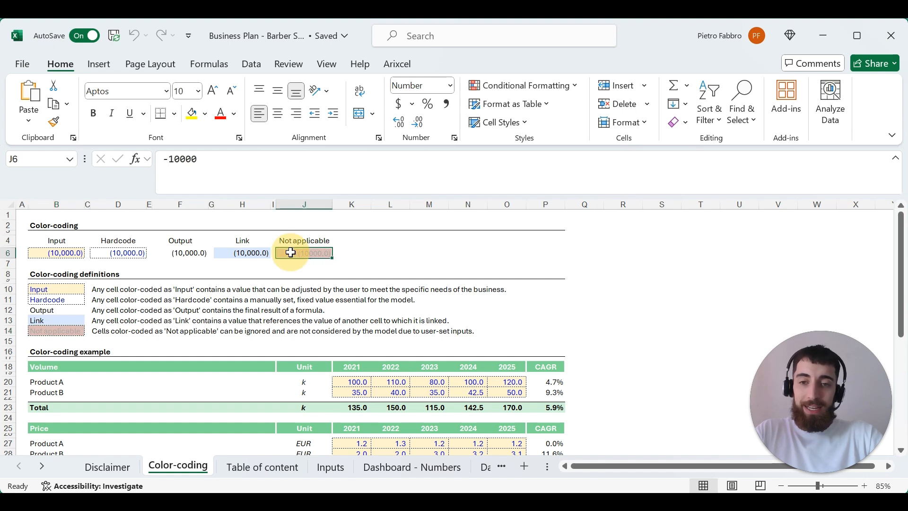
key(Escape)
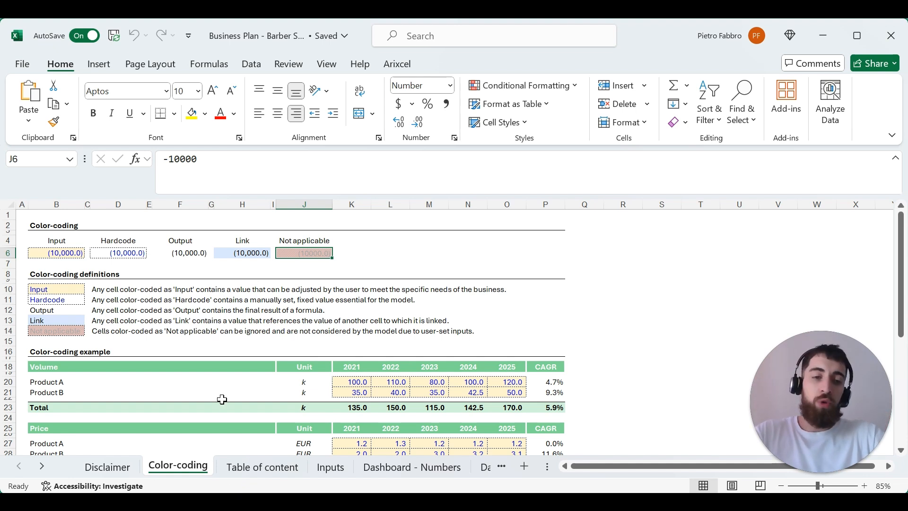
Open the Table of content sheet and look through the names of the workbook's other sheets.
click(247, 468)
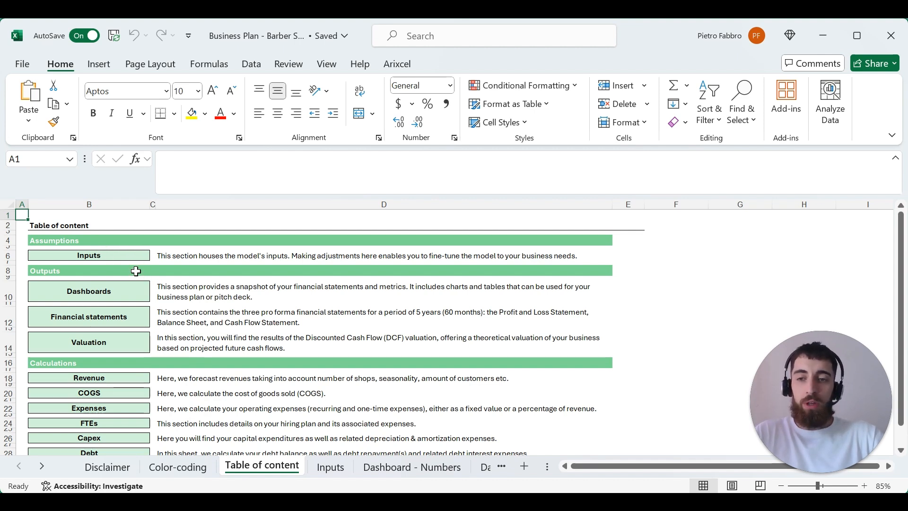
click(42, 467)
click(41, 467)
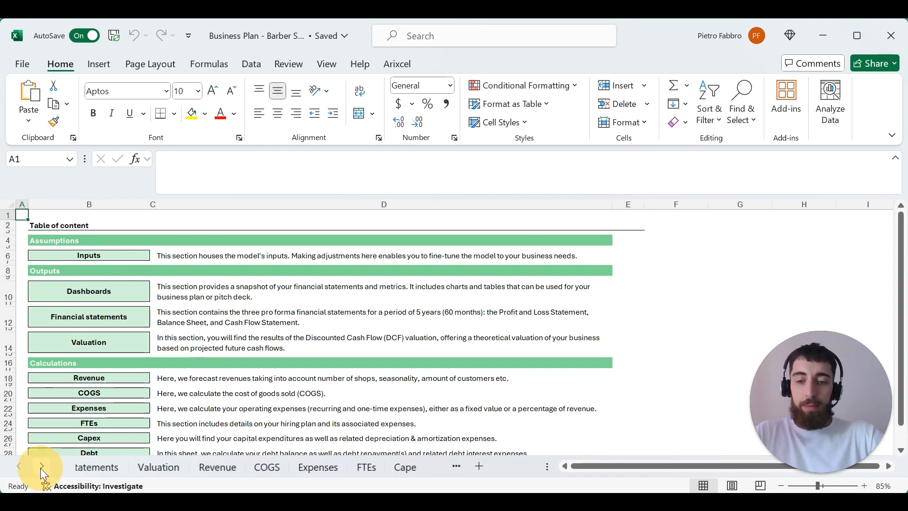
click(42, 466)
click(19, 467)
click(19, 467)
click(19, 467)
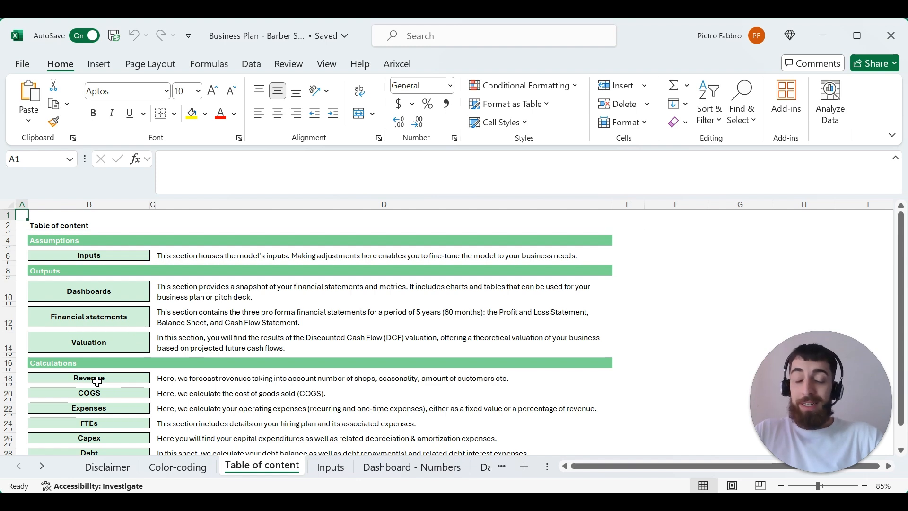
Examine the Revenue, COGS, Expenses and FTEs entries in the Calculations section of the table of content.
scroll(97, 381, down, 3)
drag(97, 281, 106, 407)
double_click(105, 407)
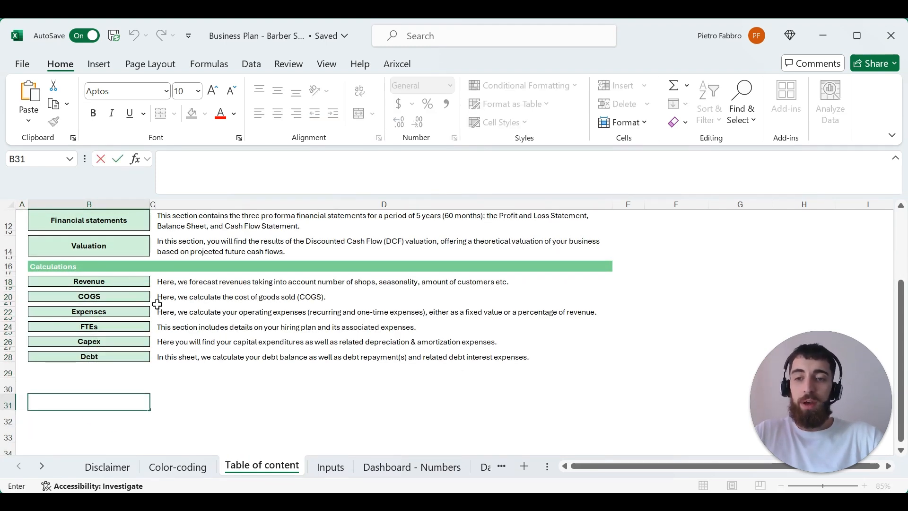
click(107, 280)
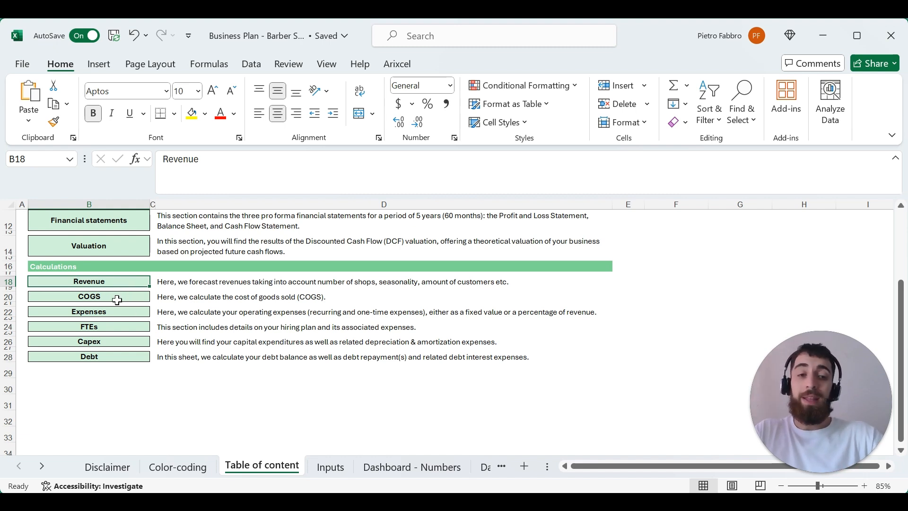
click(101, 298)
click(114, 312)
click(121, 327)
double_click(124, 330)
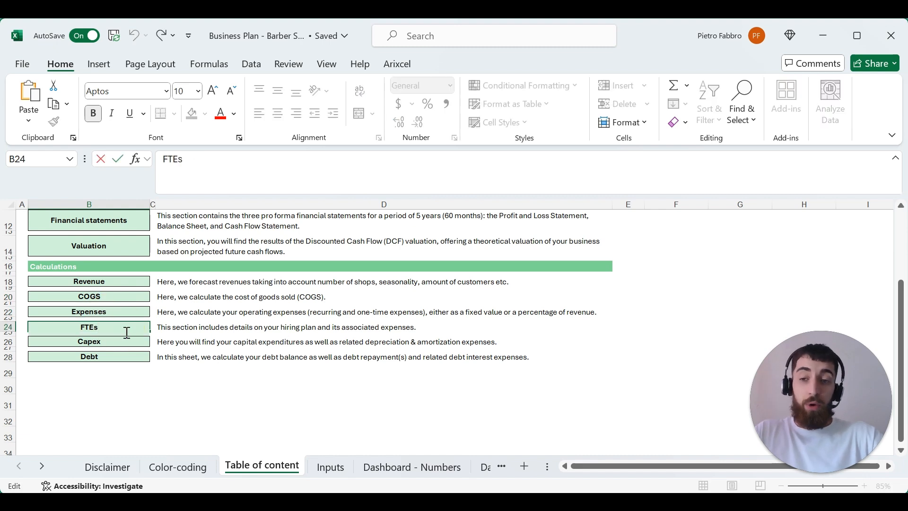
click(127, 378)
Review the Capex and Debt entries of the table of content and return to cell A1.
click(110, 343)
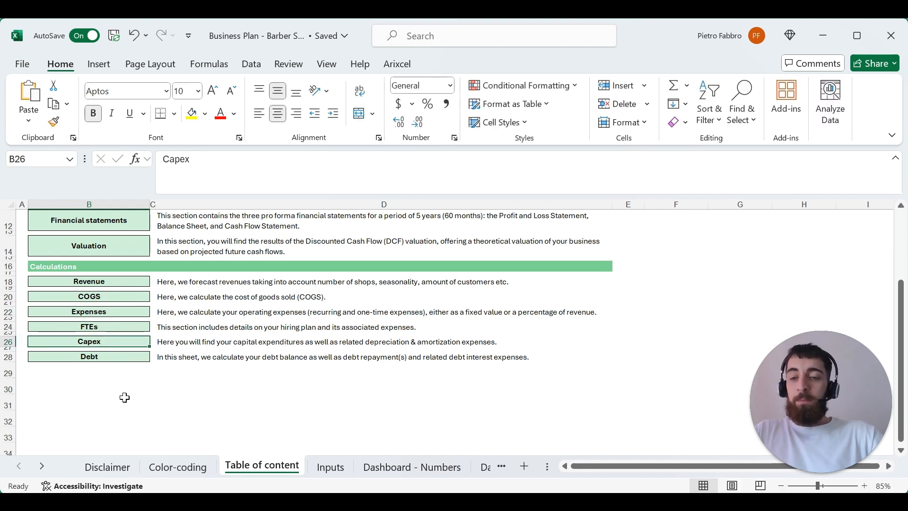
click(121, 357)
scroll(112, 365, up, 4)
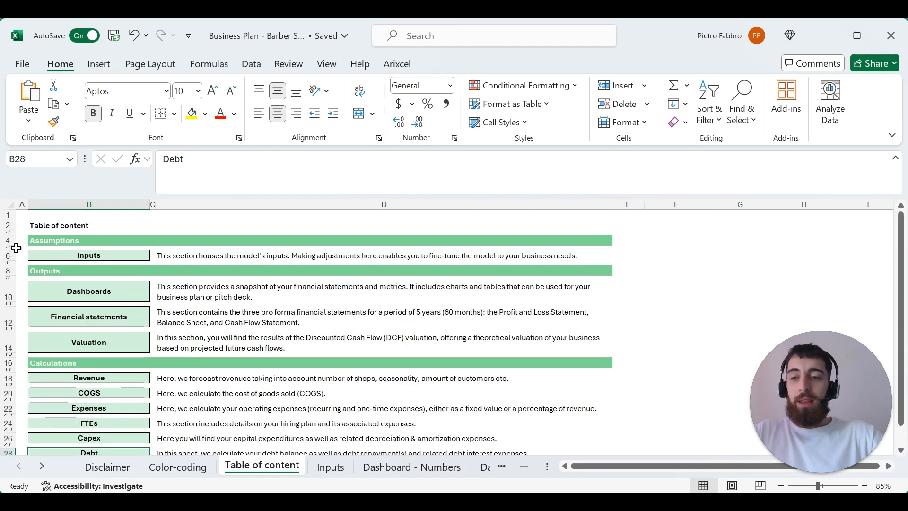
click(31, 215)
key(Left)
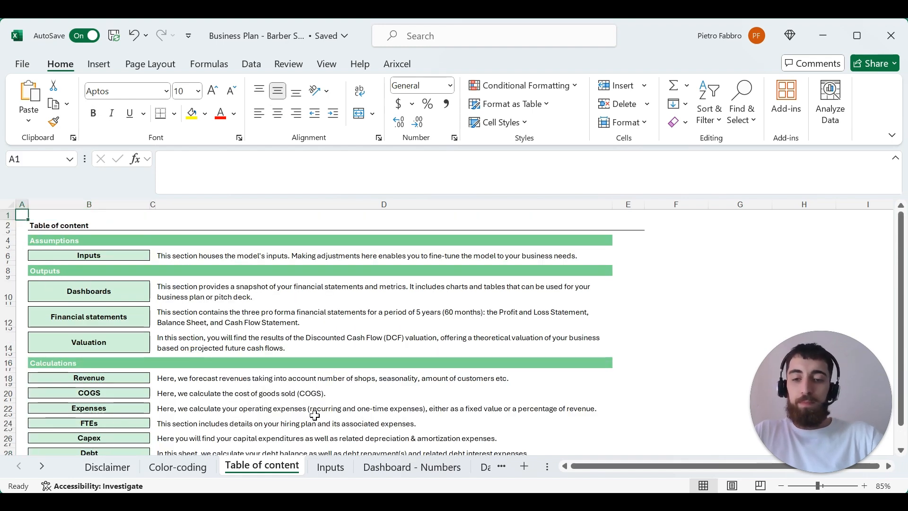
Open the Inputs sheet and expand the General information group.
click(335, 469)
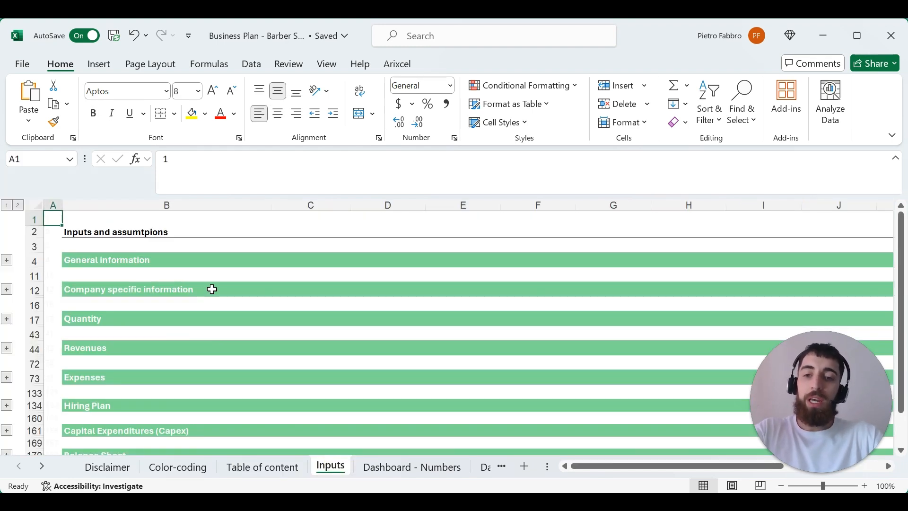
scroll(211, 289, down, 1)
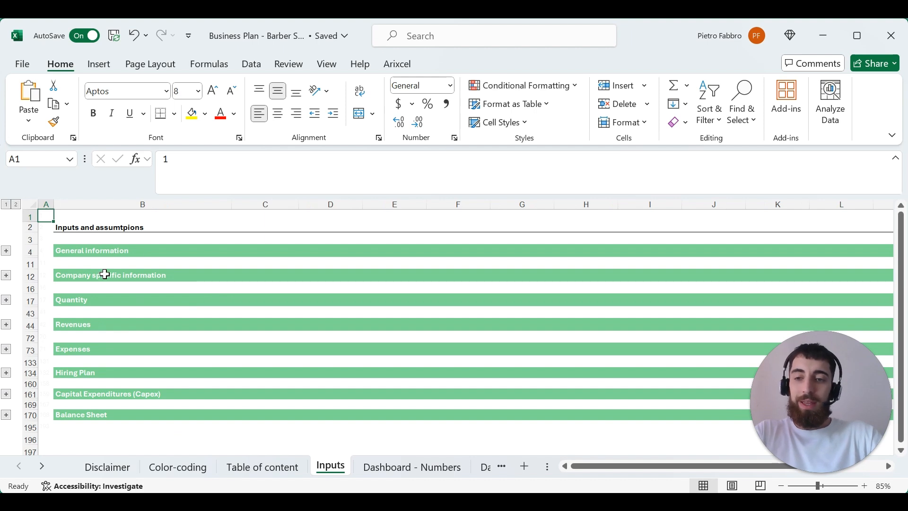
click(6, 251)
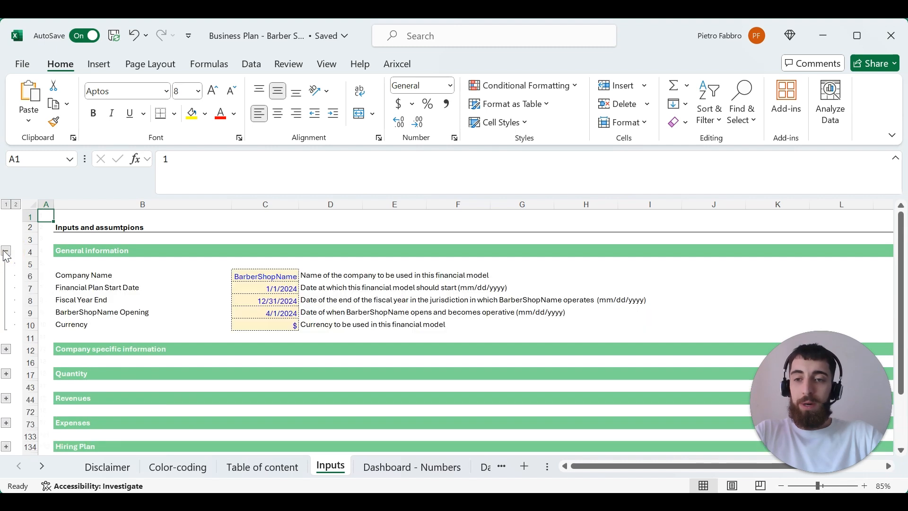
Examine the company name, plan start date, fiscal year end, opening date and currency inputs under General information.
click(249, 276)
click(166, 159)
double_click(198, 162)
key(Return)
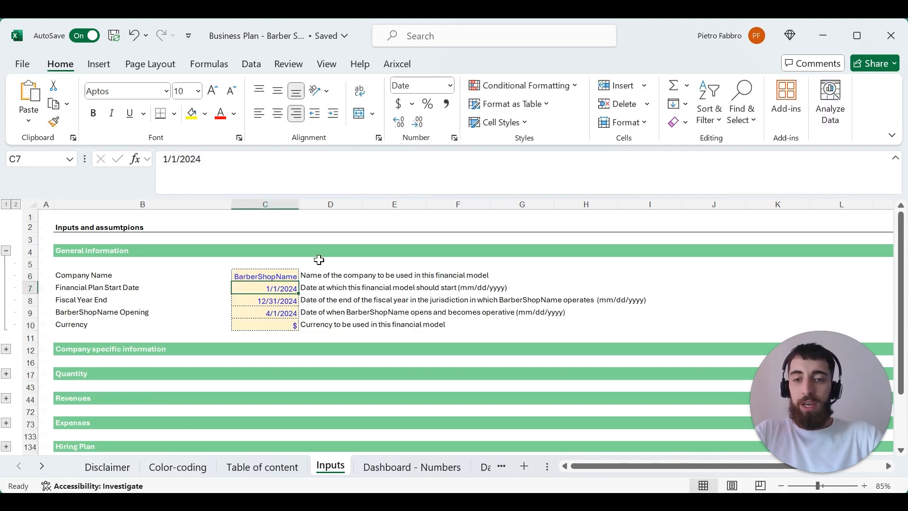
key(Down)
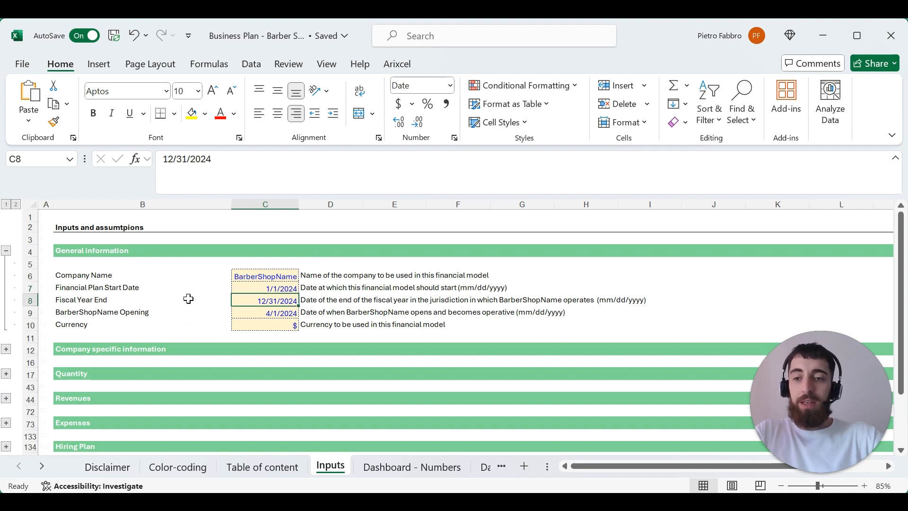
key(Down)
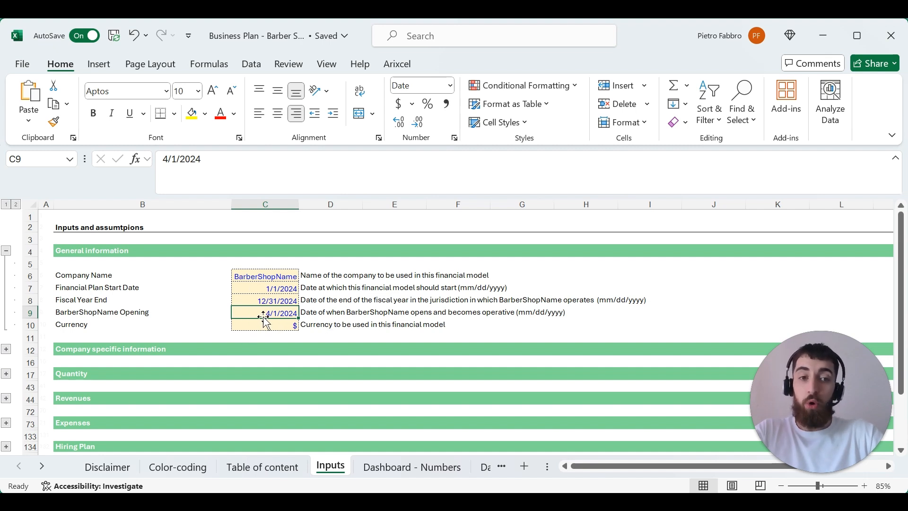
click(113, 324)
click(279, 324)
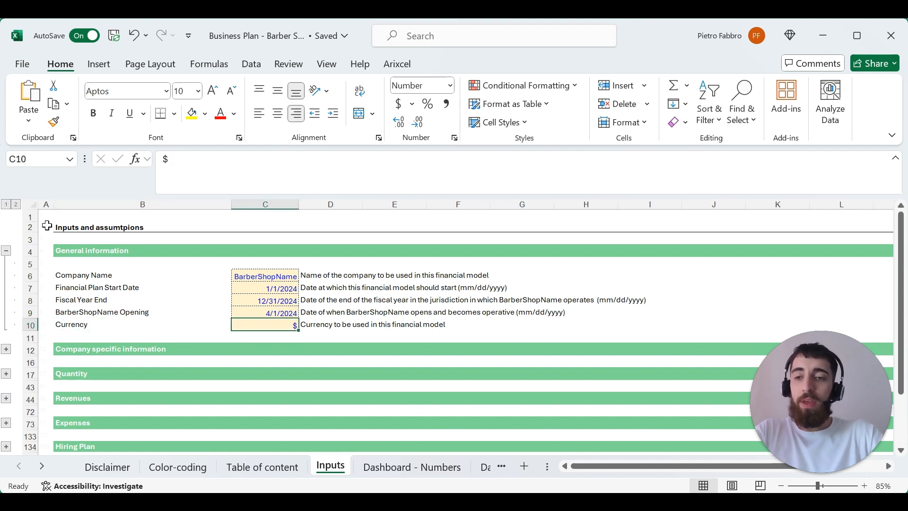
Collapse General information, expand Company specific information and check the cash starting balance input.
click(9, 253)
click(6, 275)
click(166, 301)
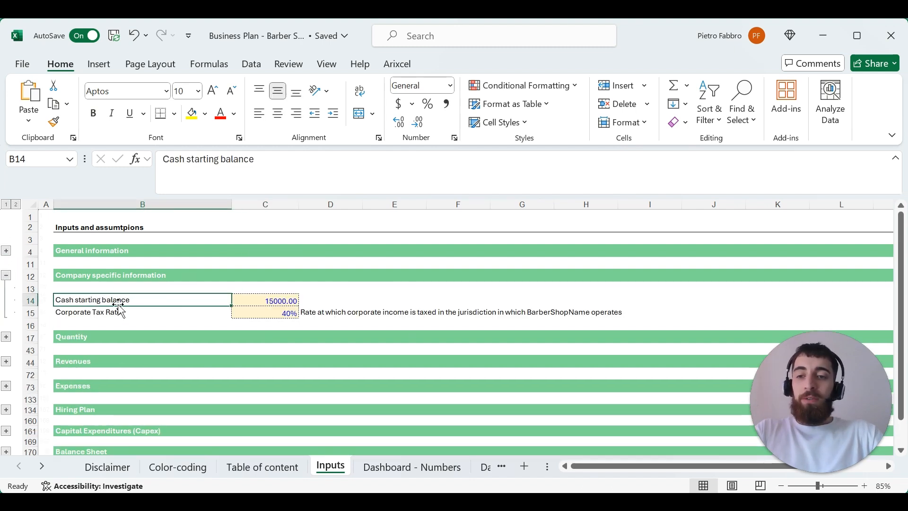
click(280, 301)
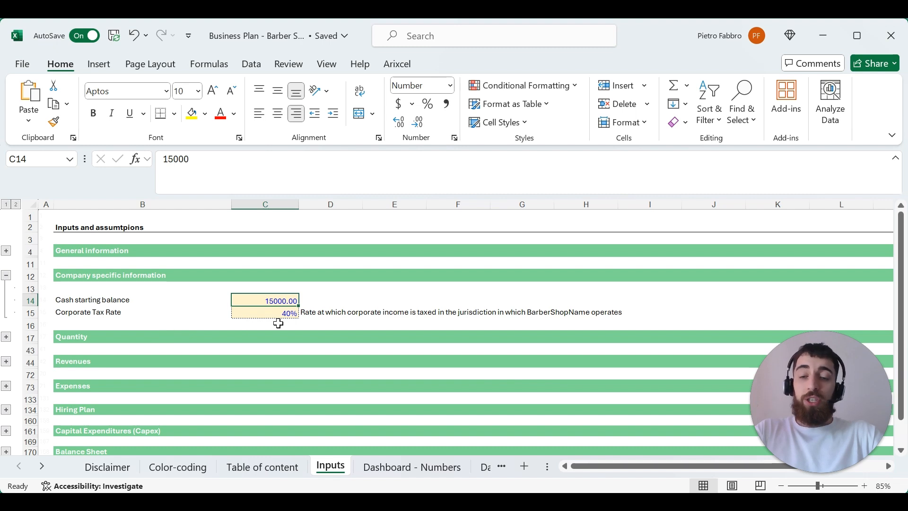
Expand the Quantity group, collapse Company specific information and go to the Days open per week heading.
click(6, 337)
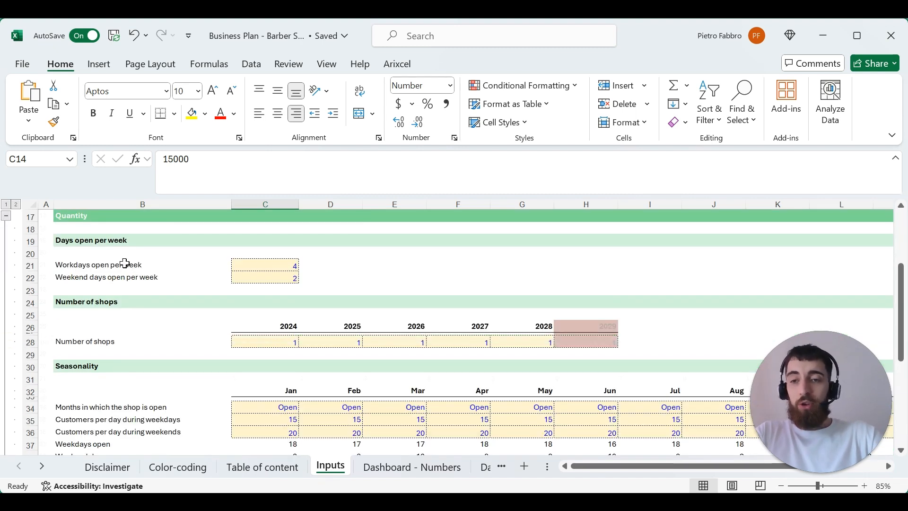
scroll(189, 283, up, 3)
click(171, 289)
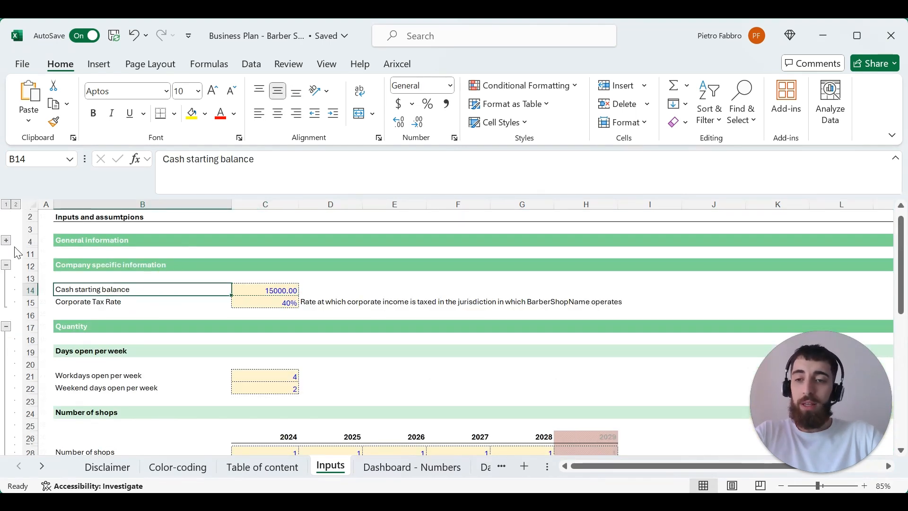
click(6, 265)
click(120, 316)
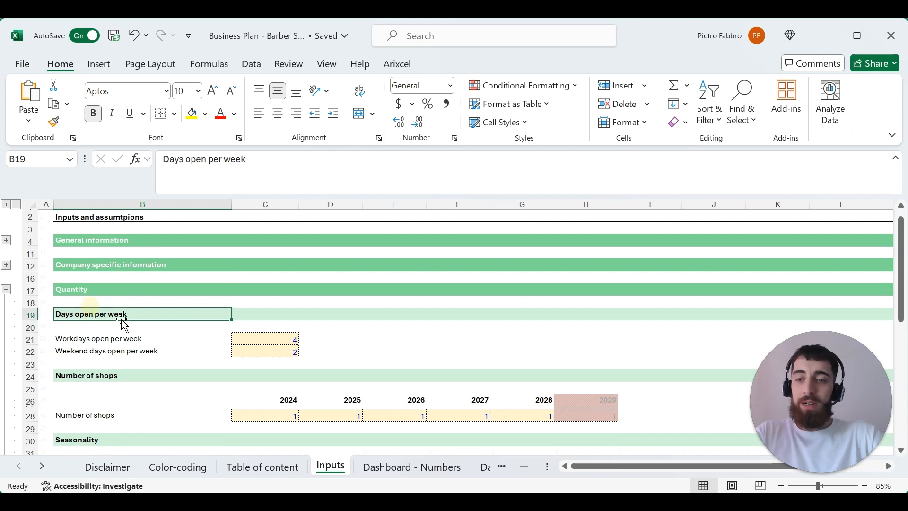
Examine the workdays and weekend days open per week inputs in the Quantity group.
click(124, 339)
click(105, 355)
scroll(97, 333, down, 1)
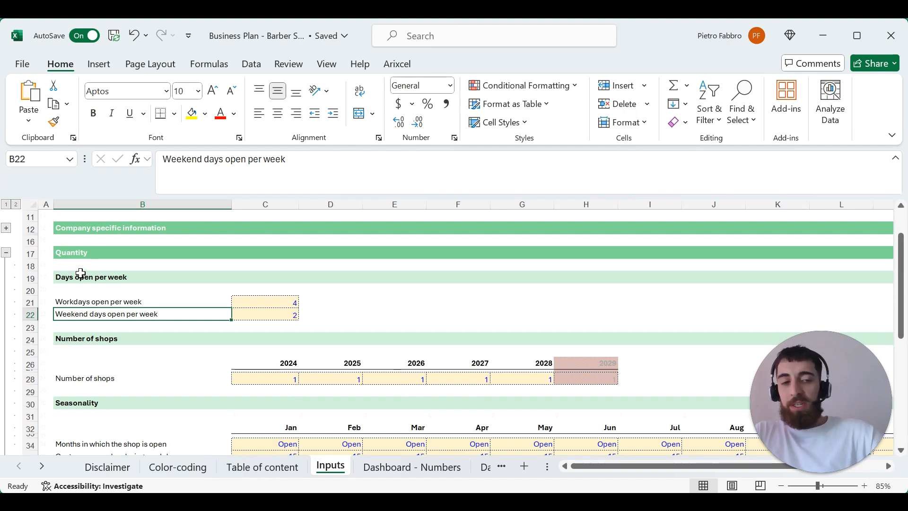
click(114, 299)
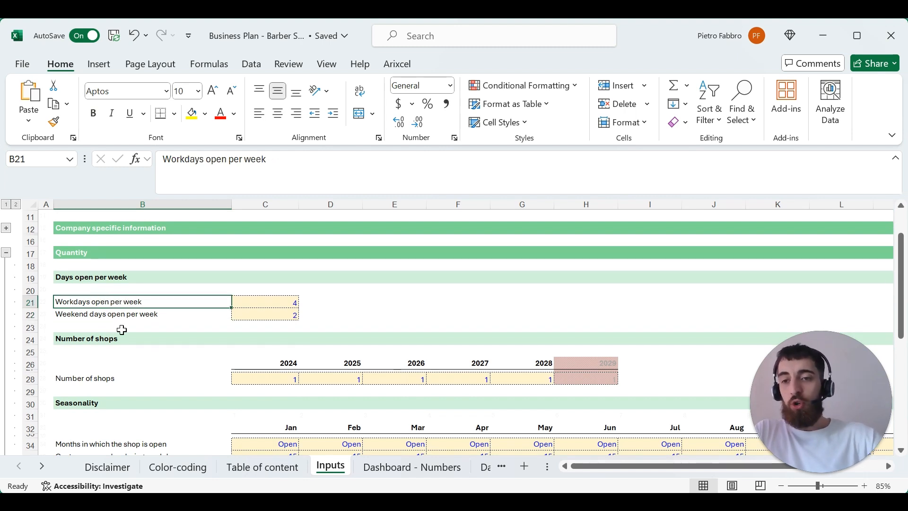
click(269, 305)
click(334, 316)
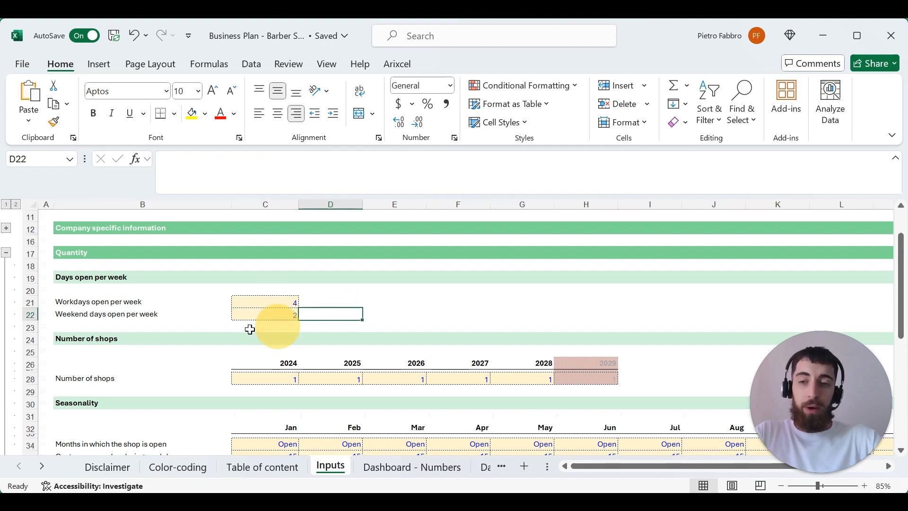
click(131, 315)
click(322, 318)
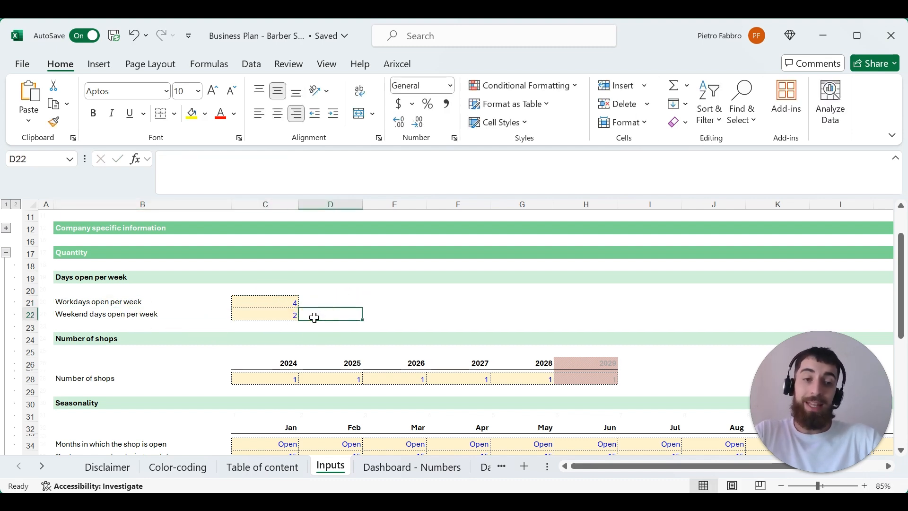
Check the selectable values for workdays open per week, keeping 4, and examine the weekend days input.
drag(250, 297, 247, 310)
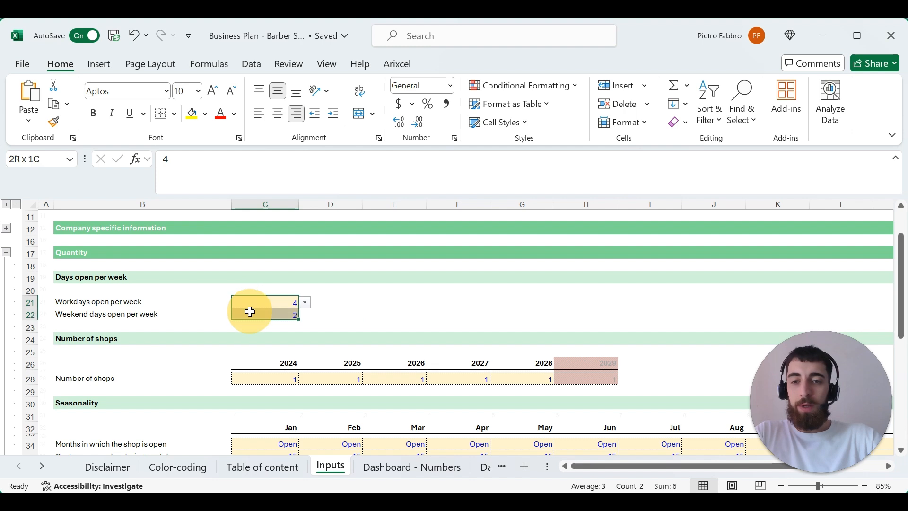
click(336, 299)
click(286, 303)
click(305, 302)
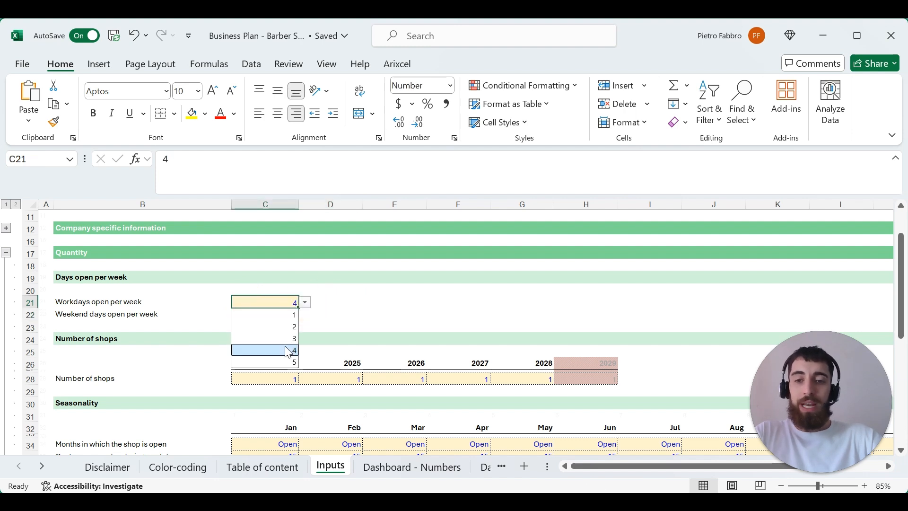
click(288, 354)
click(306, 303)
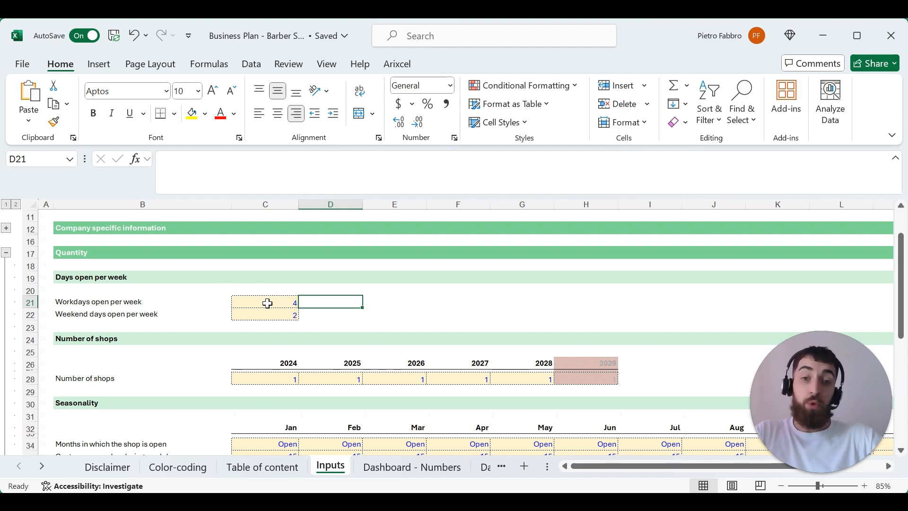
click(260, 316)
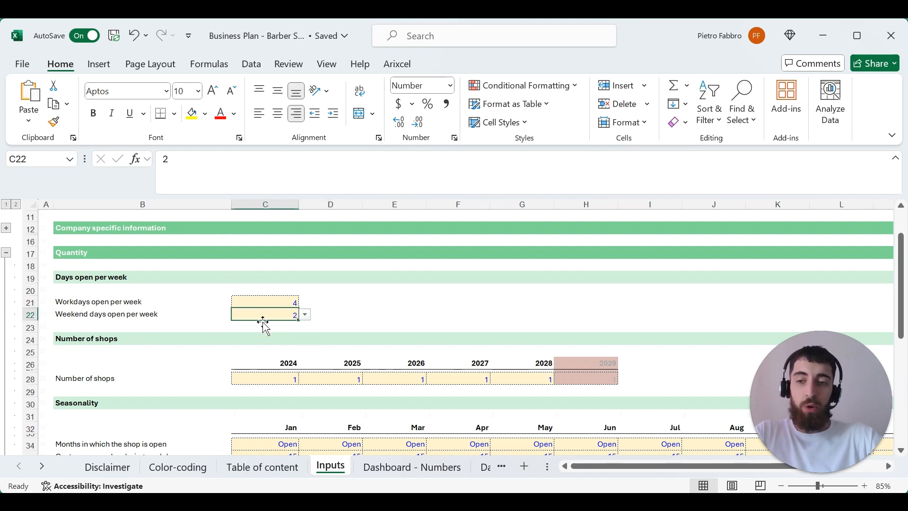
Examine the yearly Number of shops inputs from 2024 to 2029, including the shaded 2029 column.
scroll(350, 313, down, 1)
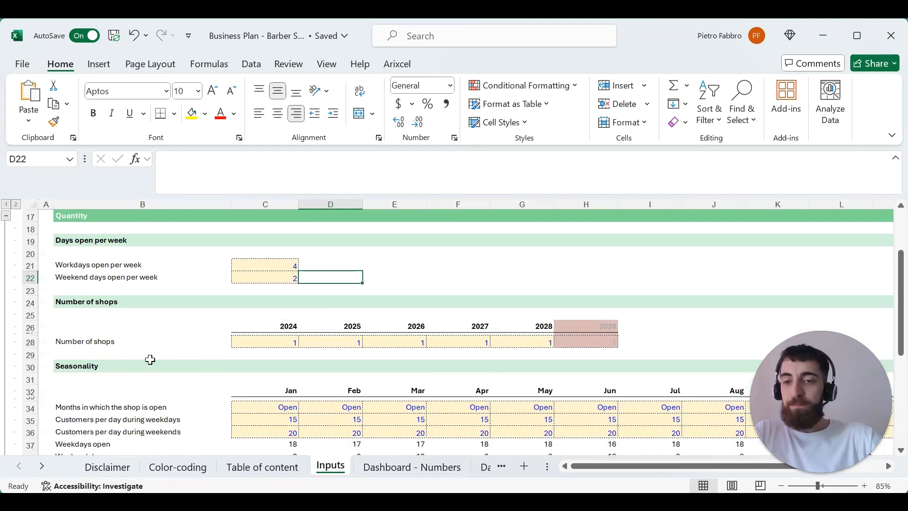
click(86, 342)
drag(270, 341, 563, 342)
click(183, 340)
drag(270, 339, 615, 341)
click(667, 325)
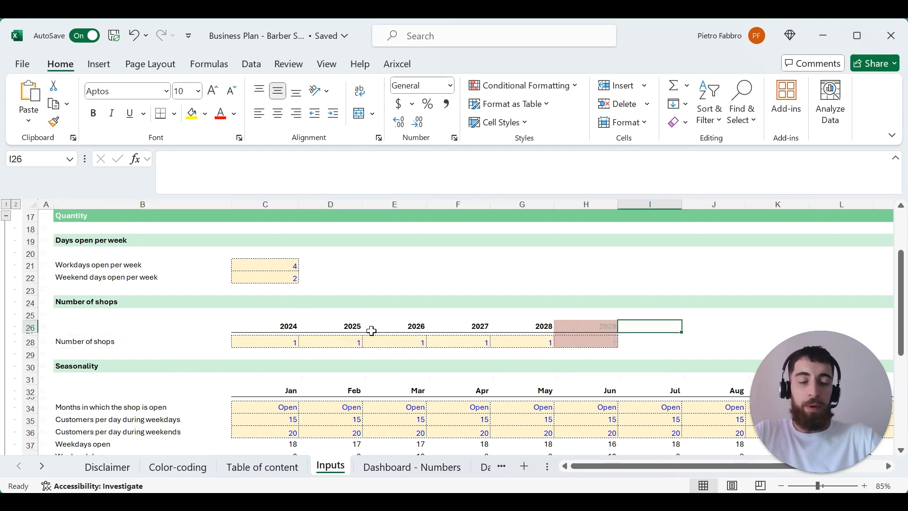
drag(284, 341, 601, 341)
click(685, 340)
click(661, 325)
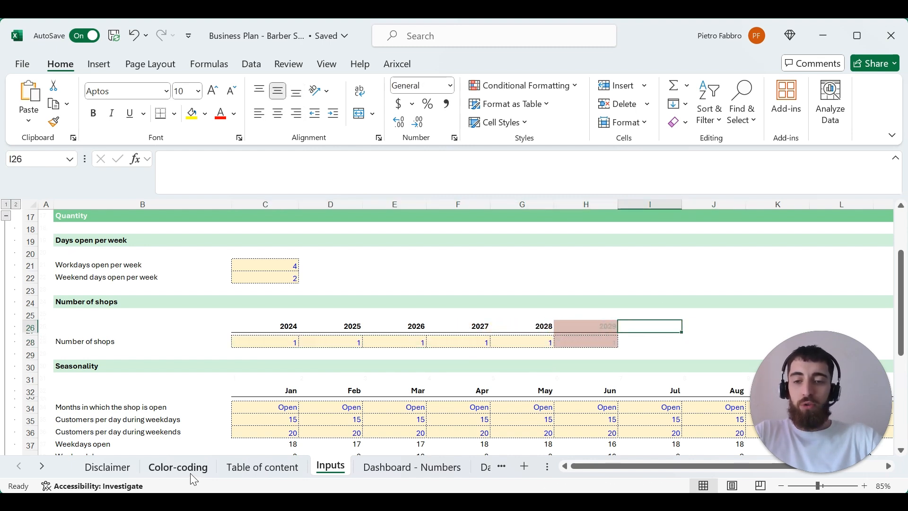
Look up the not-applicable shading on the Color-coding sheet and compare it with the 2029 column under Number of shops on Inputs.
click(178, 467)
click(33, 326)
click(330, 466)
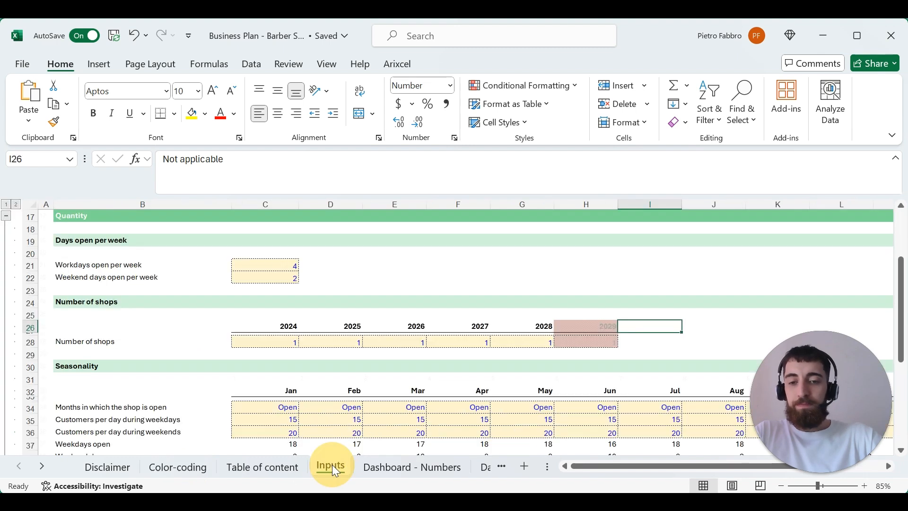
click(644, 341)
drag(590, 328, 600, 341)
click(642, 344)
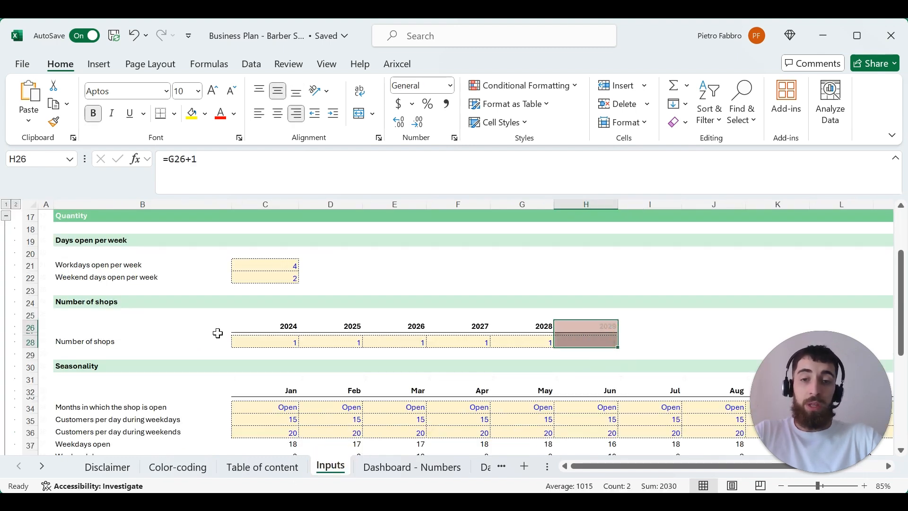
Expand General information and compare its plan start date and fiscal year end with the 2024 to 2028 headings under Number of shops.
scroll(211, 333, up, 3)
click(6, 251)
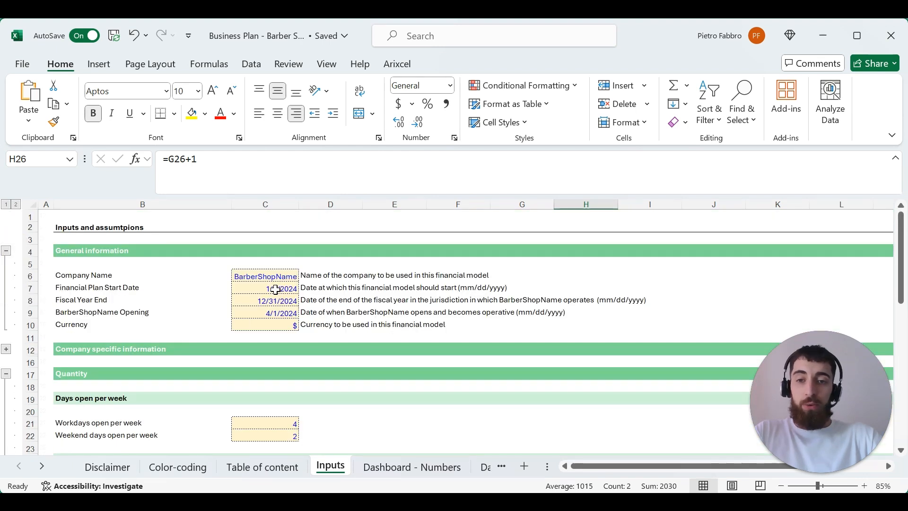
scroll(407, 319, down, 5)
drag(283, 339, 543, 339)
scroll(262, 333, up, 5)
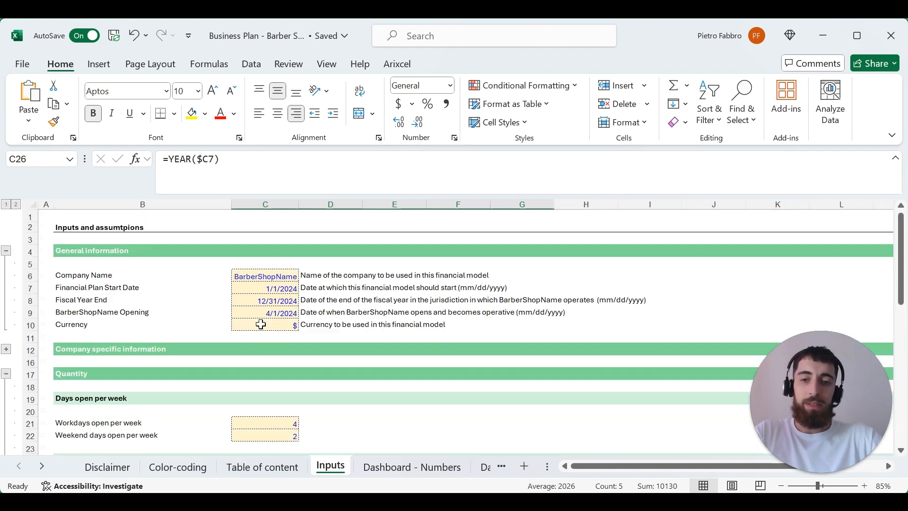
scroll(298, 324, down, 3)
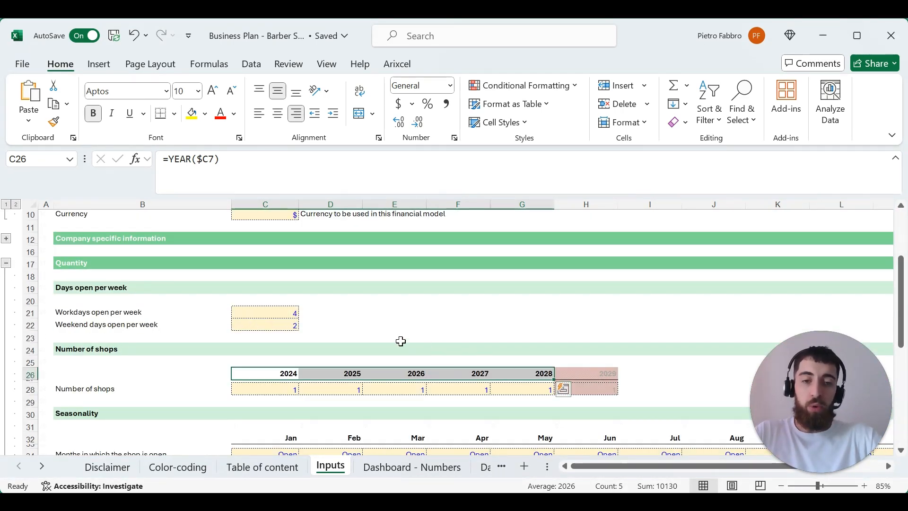
Set the Financial Plan Start Date to 6/1/2024.
scroll(539, 373, up, 3)
click(264, 288)
click(168, 158)
key(BackSpace)
text(6)
key(Return)
Check how the 2029 column under Number of shops responds to the 6/1/2024 plan start date.
scroll(423, 301, down, 5)
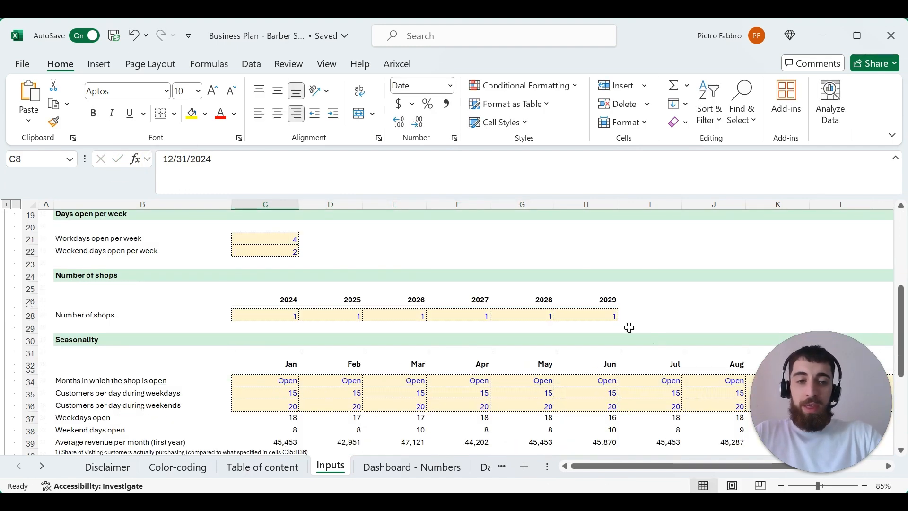
drag(607, 302, 599, 318)
click(630, 299)
key(ctrl+Up)
scroll(586, 330, up, 2)
scroll(549, 341, down, 6)
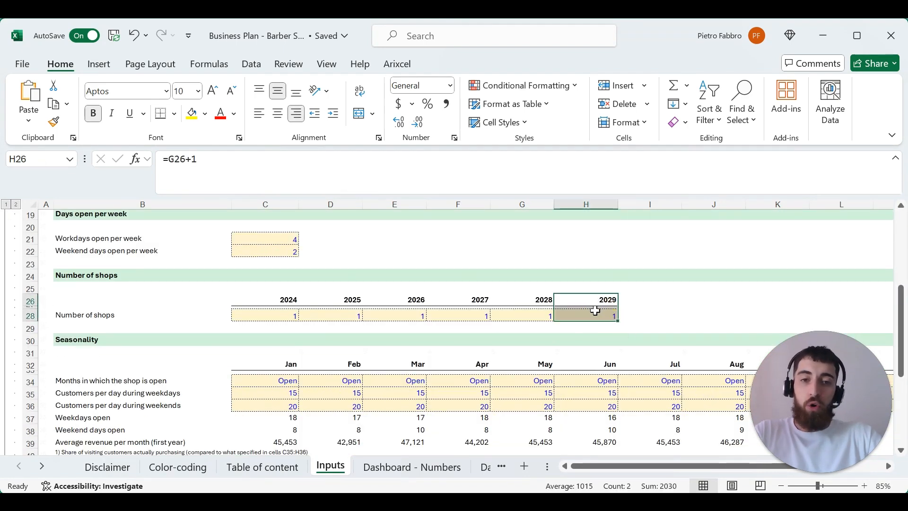
scroll(462, 308, down, 1)
Set the Financial Plan Start Date back to 1/1/2024.
scroll(438, 310, up, 5)
click(201, 237)
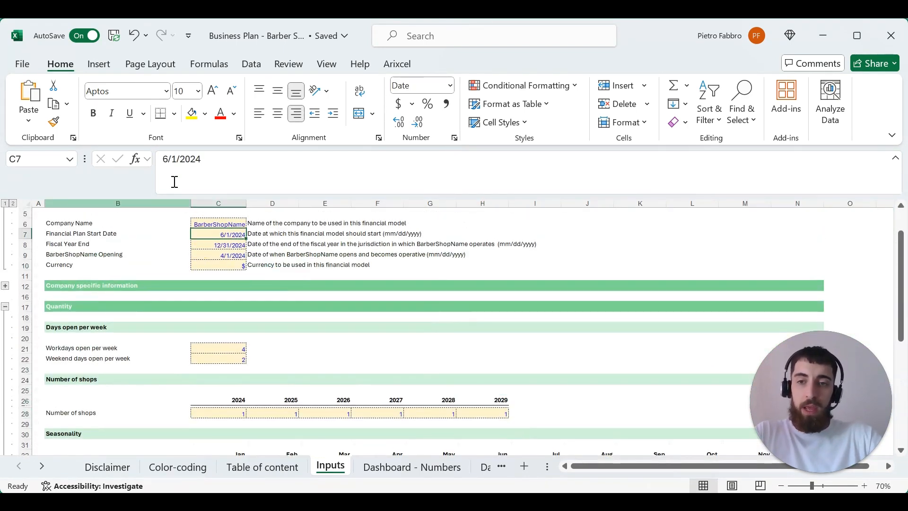
click(166, 159)
key(BackSpace)
text(1)
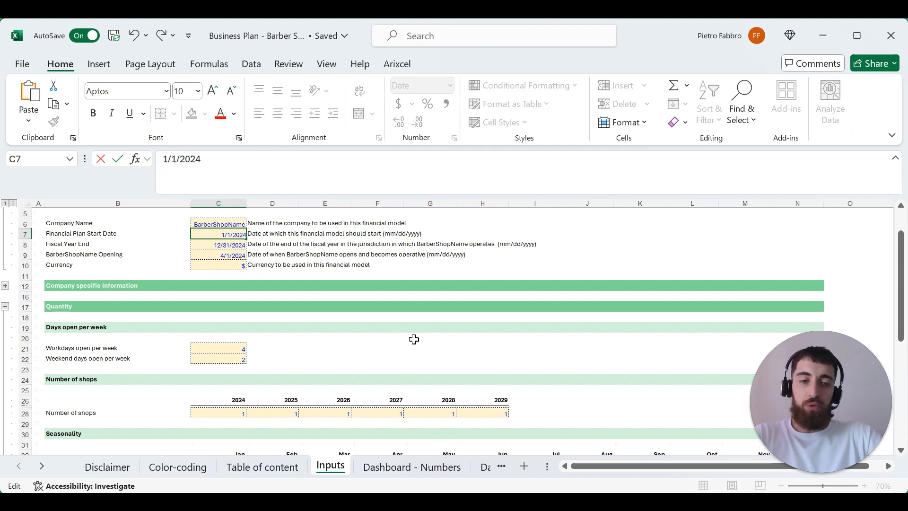
key(Return)
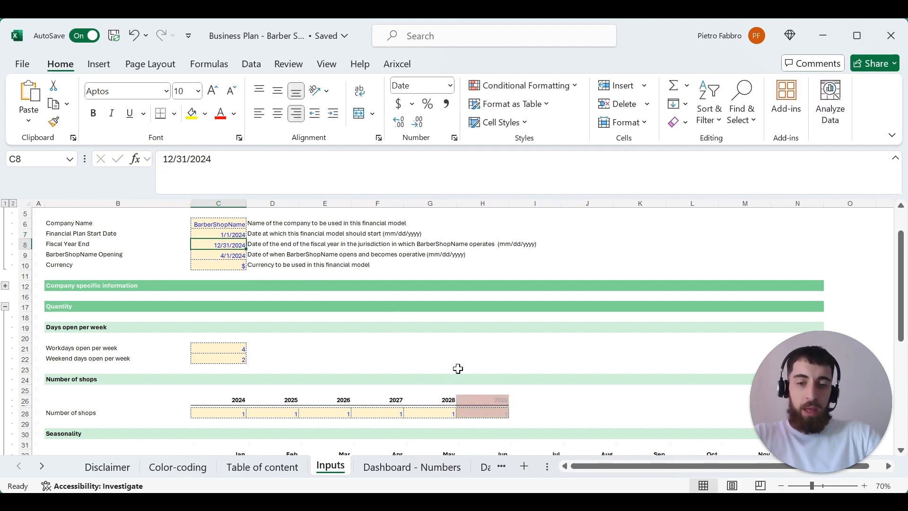
Go to the Seasonality section and examine the months in which the shop is open, from January through August.
scroll(331, 362, down, 1)
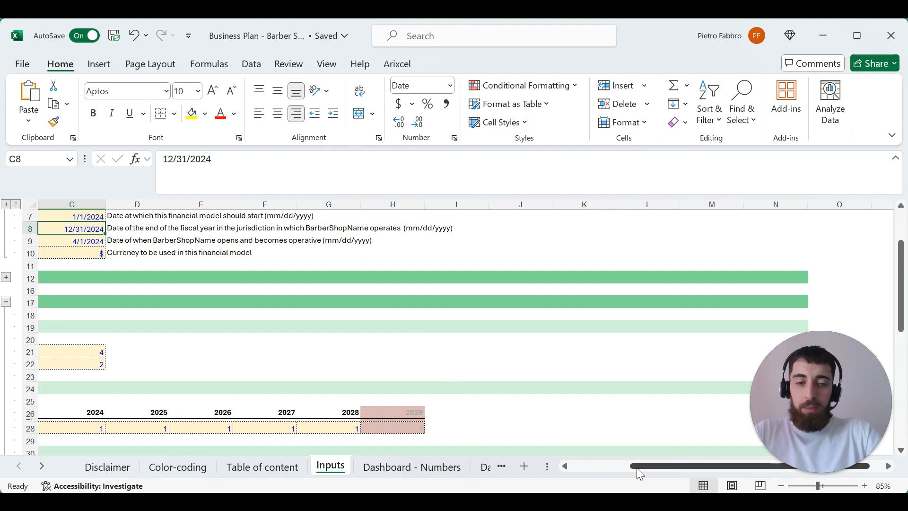
scroll(308, 331, up, 1)
scroll(289, 302, down, 7)
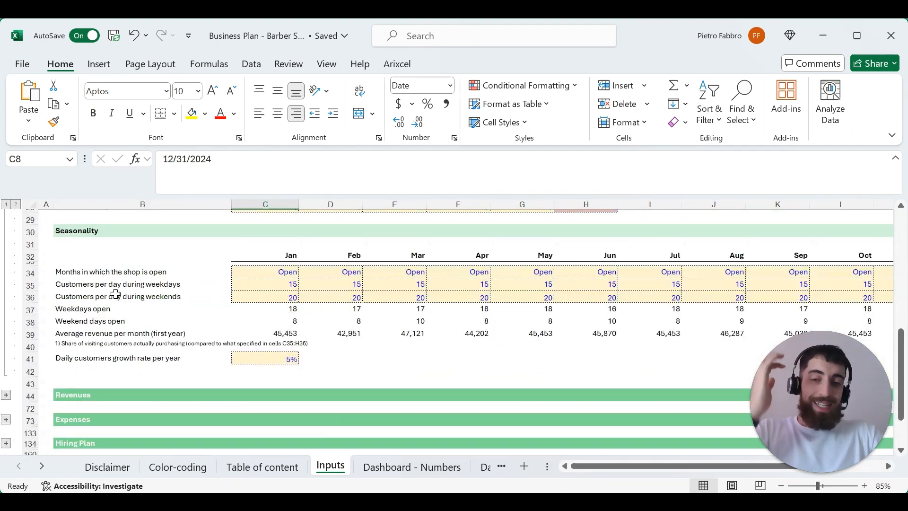
click(271, 274)
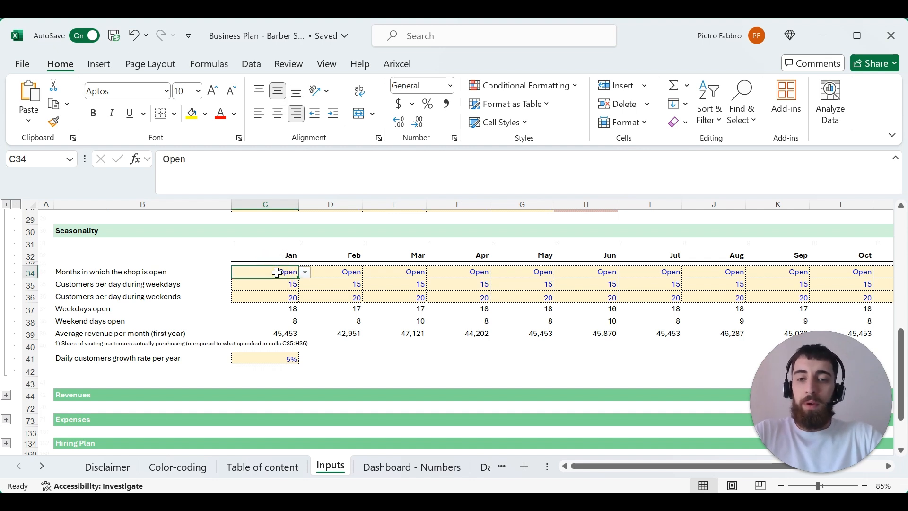
key(Right)
key(Right)
key(Right)
key(Right)
key(Right)
key(Right)
key(Right)
key(Right)
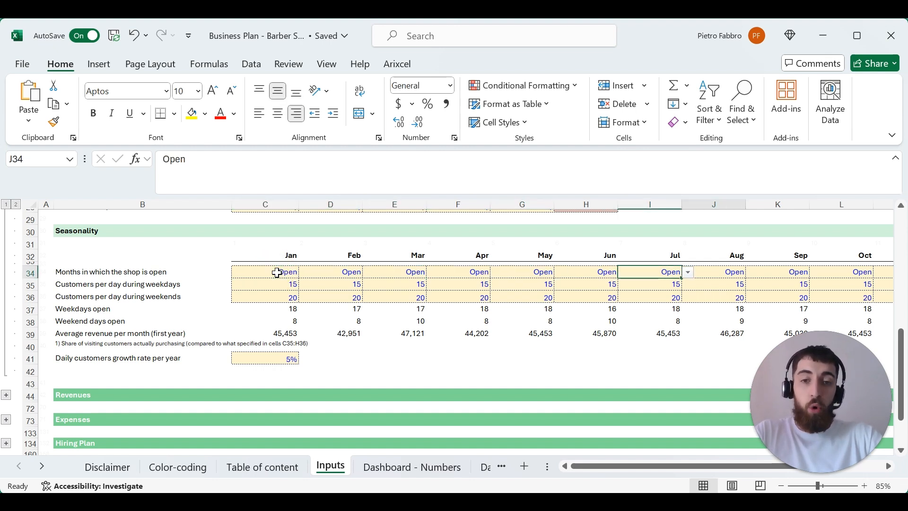
Switch the shop-open status for May to the other option and return it to Open.
click(545, 268)
click(560, 272)
click(544, 293)
click(560, 272)
click(544, 282)
Examine the customers per day inputs for weekdays and weekends, including the June to August values.
click(122, 284)
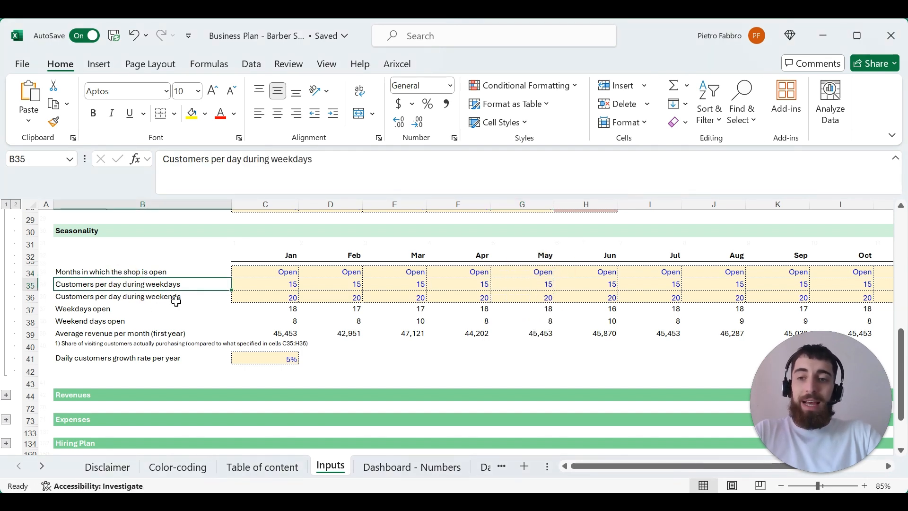
click(264, 288)
click(147, 299)
double_click(278, 294)
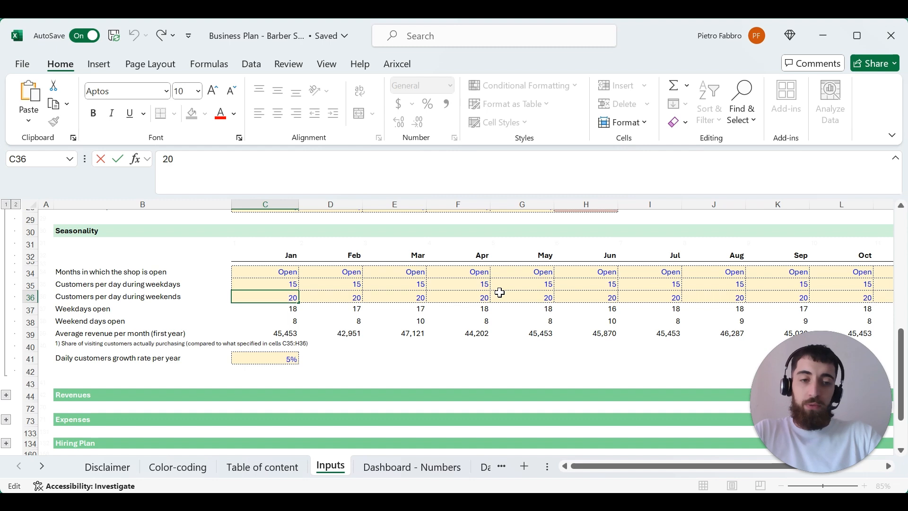
drag(605, 287, 737, 301)
click(584, 368)
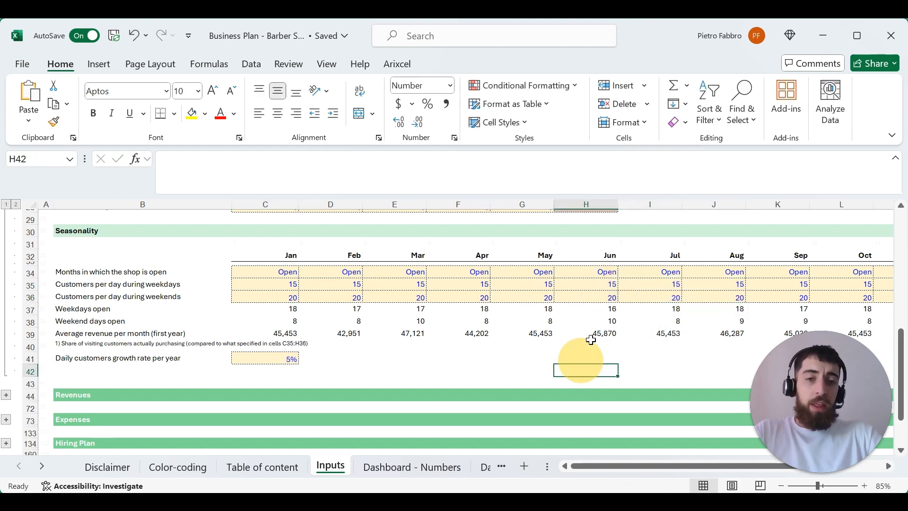
Set the customers per day during weekdays to 20 for June, July and August.
click(610, 287)
text(20)
key(Tab)
text(20)
key(Tab)
text(20)
key(Return)
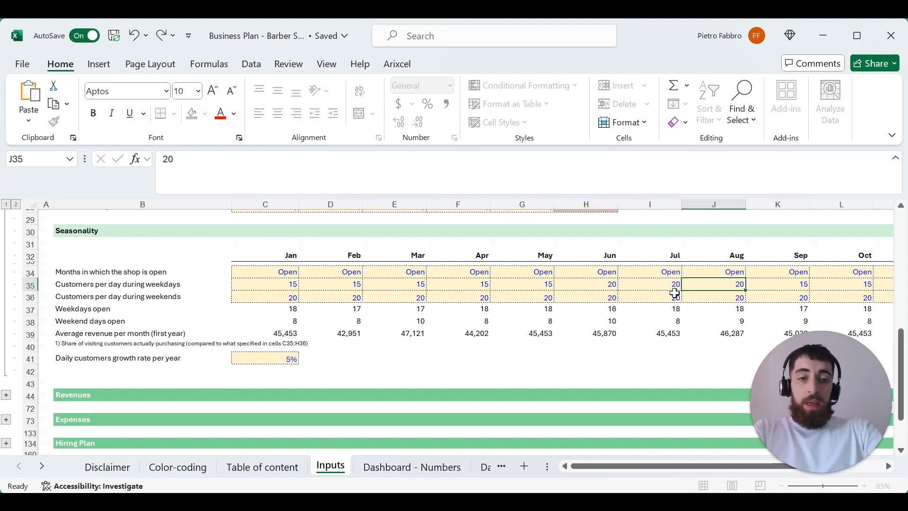
Set the customers per day during weekends to 25 for June, July and August.
key(Down)
key(Up)
text(25)
key(Tab)
click(603, 300)
drag(617, 303, 726, 303)
click(570, 373)
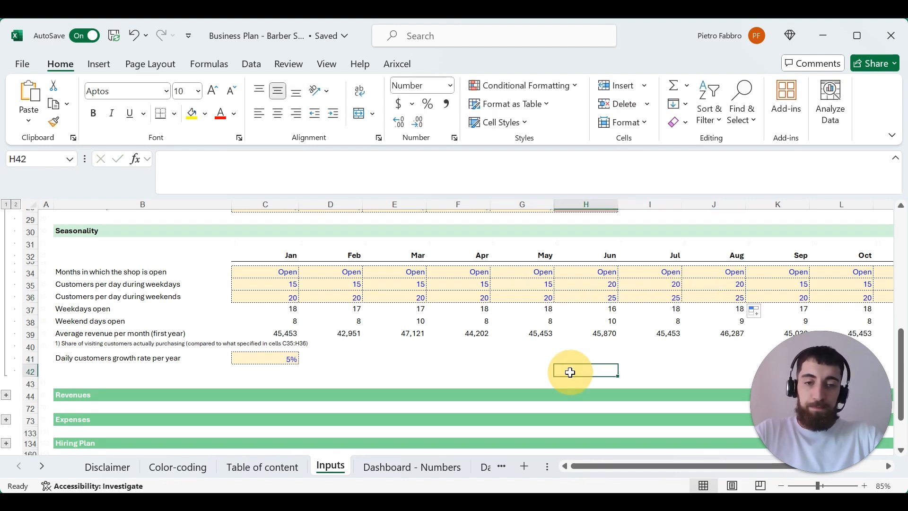
click(710, 296)
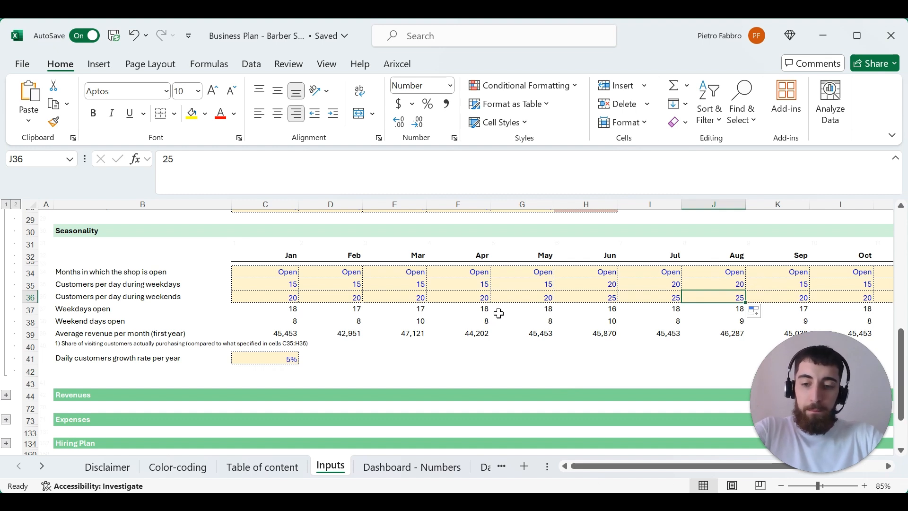
key(Return)
key(ctrl+z)
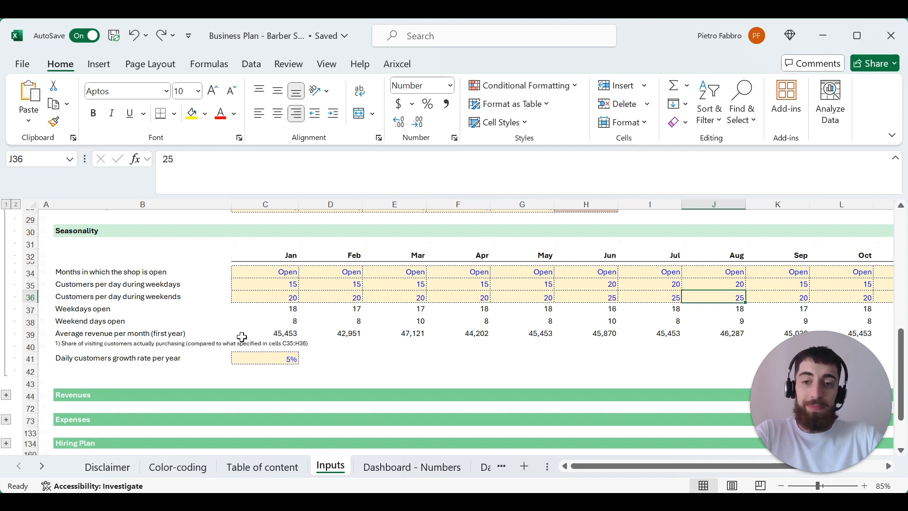
Examine the daily customers growth rate per year together with the January weekday and weekend customer inputs it applies to.
click(114, 360)
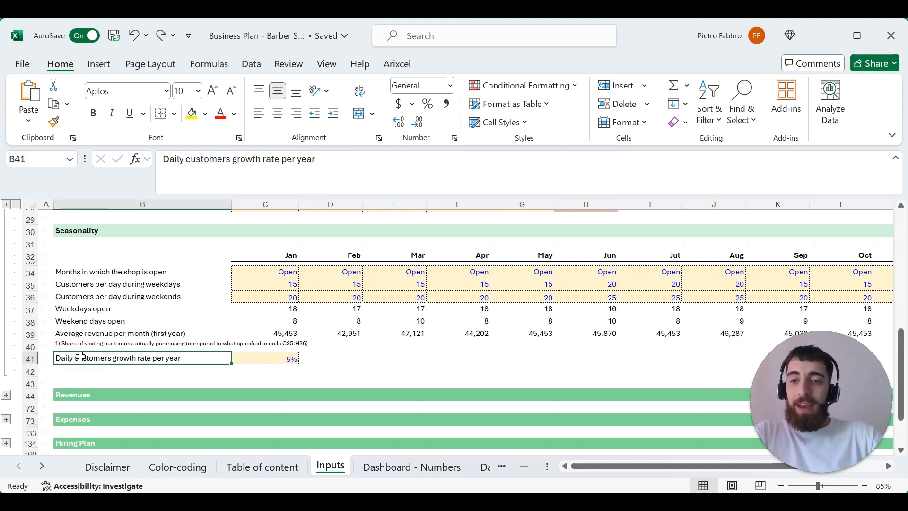
drag(282, 289, 247, 303)
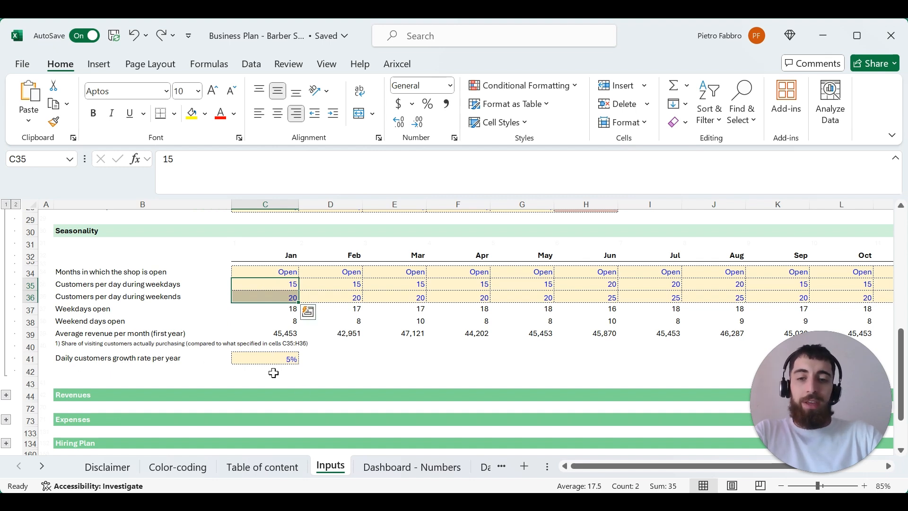
drag(276, 253, 275, 296)
click(274, 284)
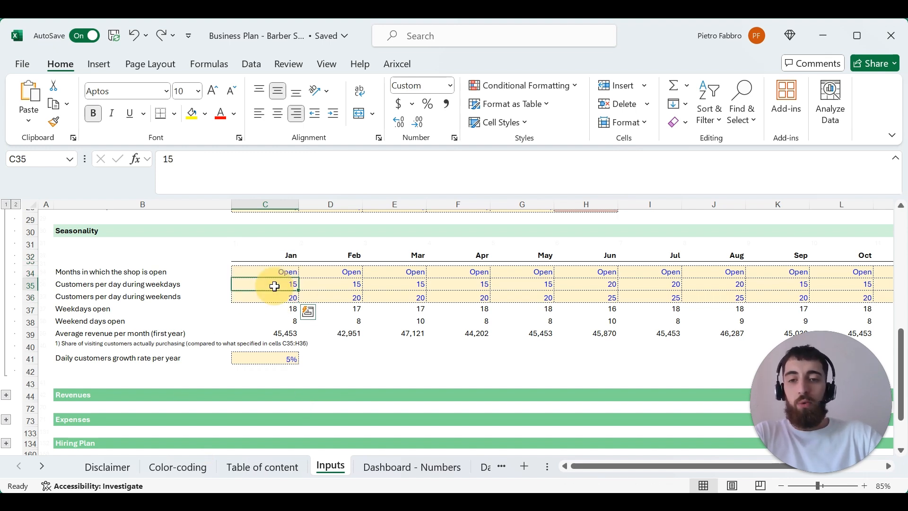
click(165, 285)
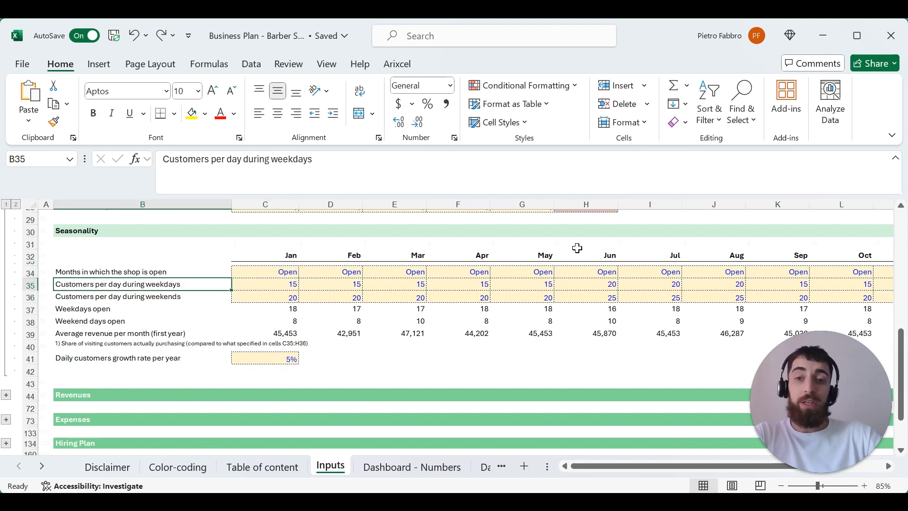
click(284, 285)
click(284, 359)
click(334, 370)
Expand the Revenues group and examine the list of revenue categories to consider under Sale price.
scroll(57, 350, down, 2)
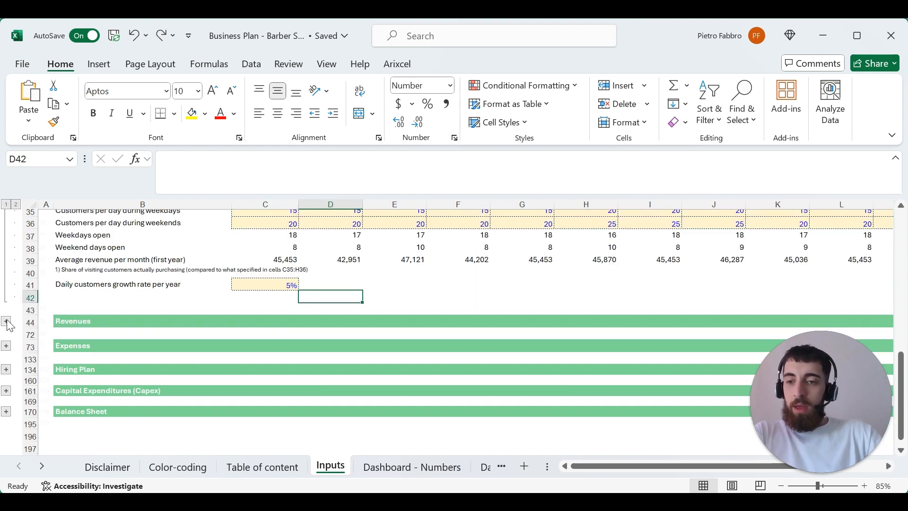
click(7, 322)
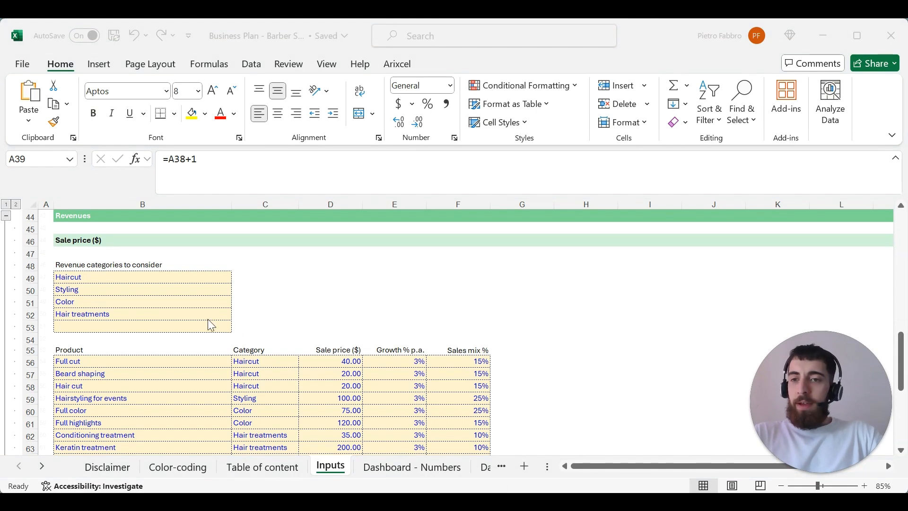
scroll(62, 265, up, 1)
scroll(102, 302, up, 1)
drag(115, 340, 119, 401)
click(333, 363)
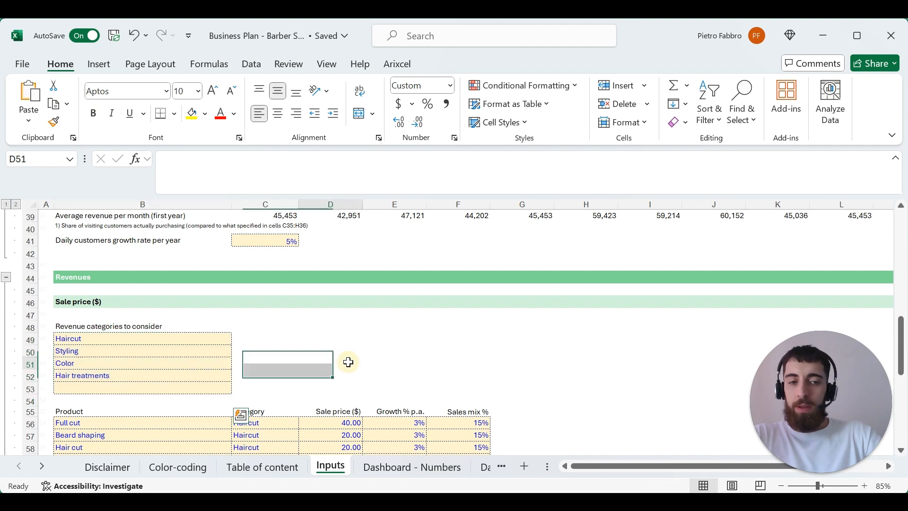
Examine the revenue categories and the category choices offered for the Full cut product in the Sale price table.
click(90, 344)
click(121, 381)
scroll(288, 336, down, 5)
scroll(219, 255, up, 2)
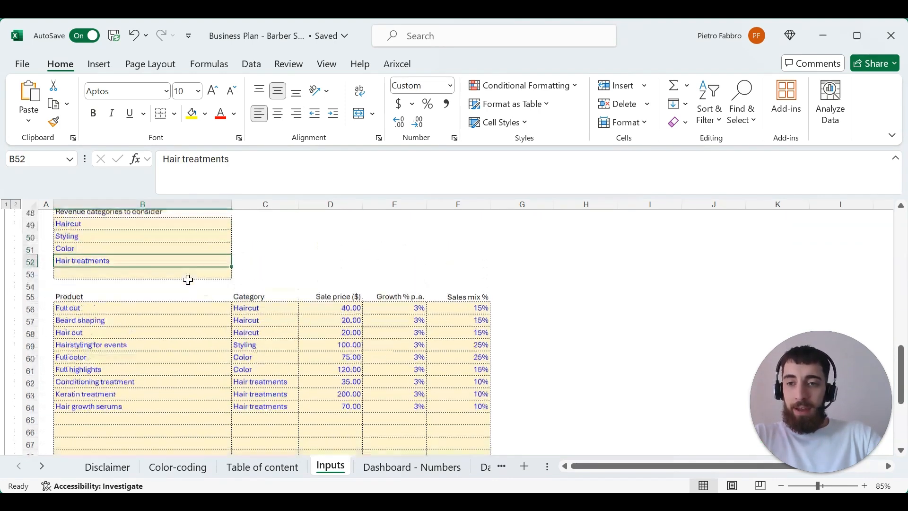
drag(129, 229, 122, 265)
click(290, 251)
click(282, 312)
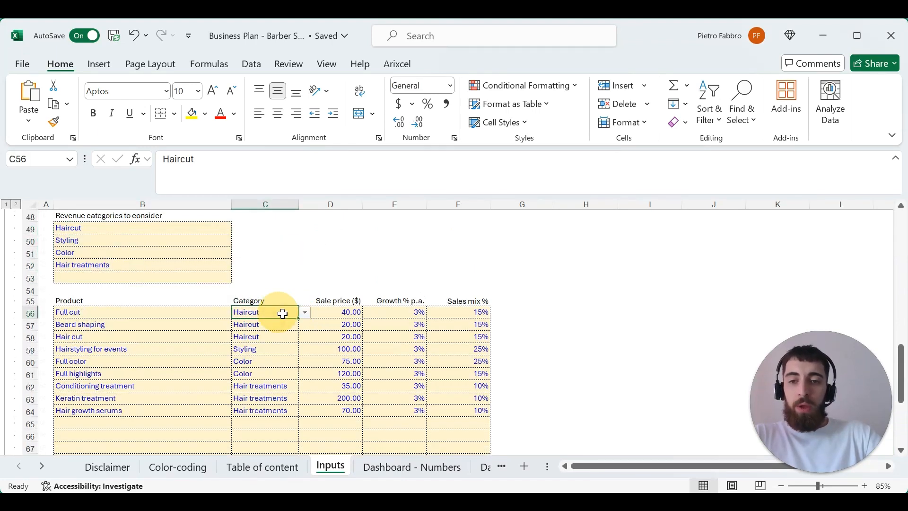
click(304, 312)
click(265, 277)
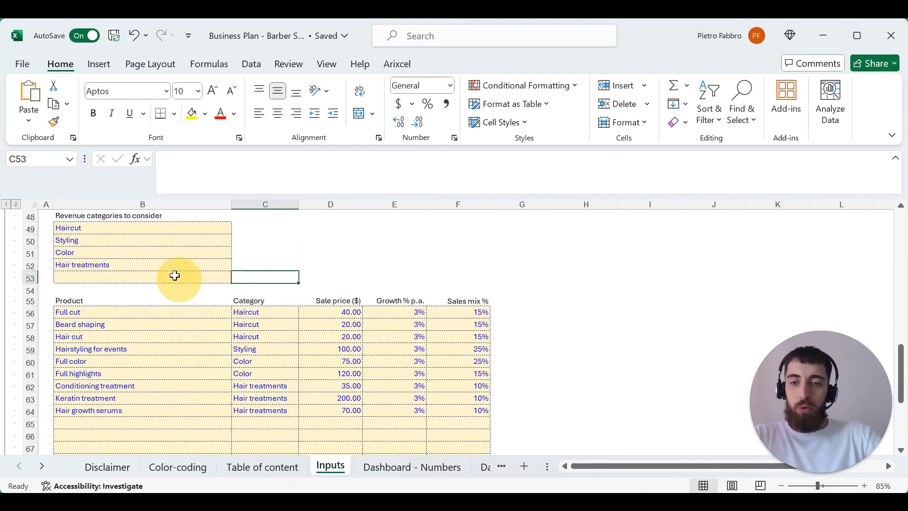
Add Test 1 as a fifth revenue category and list the category choices for the Full cut product.
click(175, 276)
text(Test 1)
key(Return)
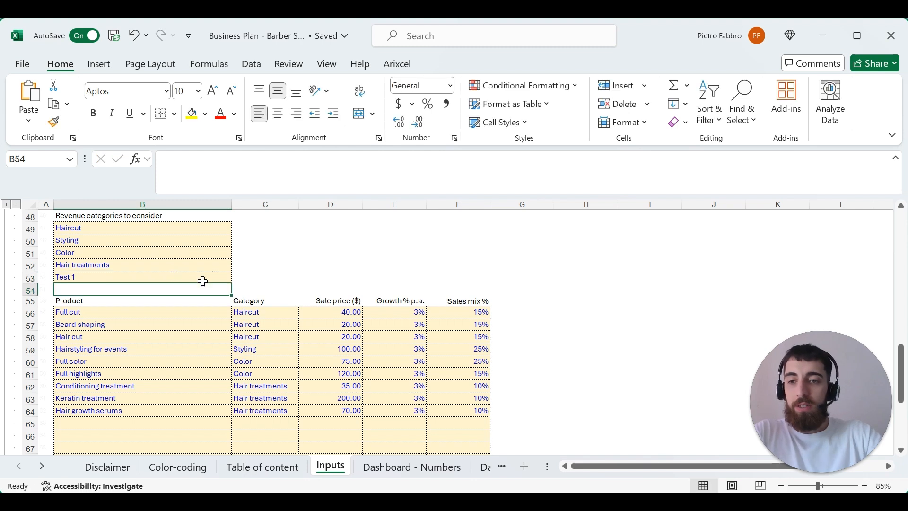
click(284, 312)
click(305, 313)
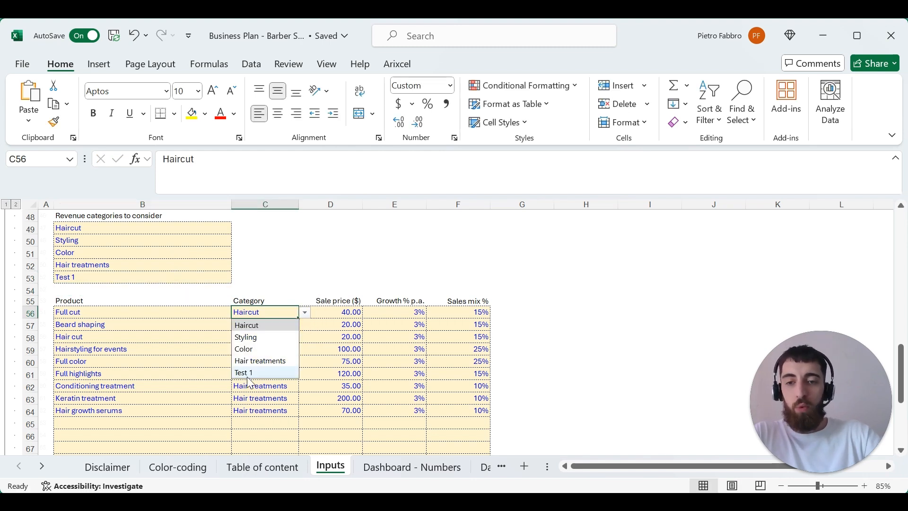
Clear the Test 1 entry from the revenue categories to consider.
double_click(103, 279)
key(BackSpace)
key(BackSpace)
key(Return)
key(Up)
key(BackSpace)
key(Return)
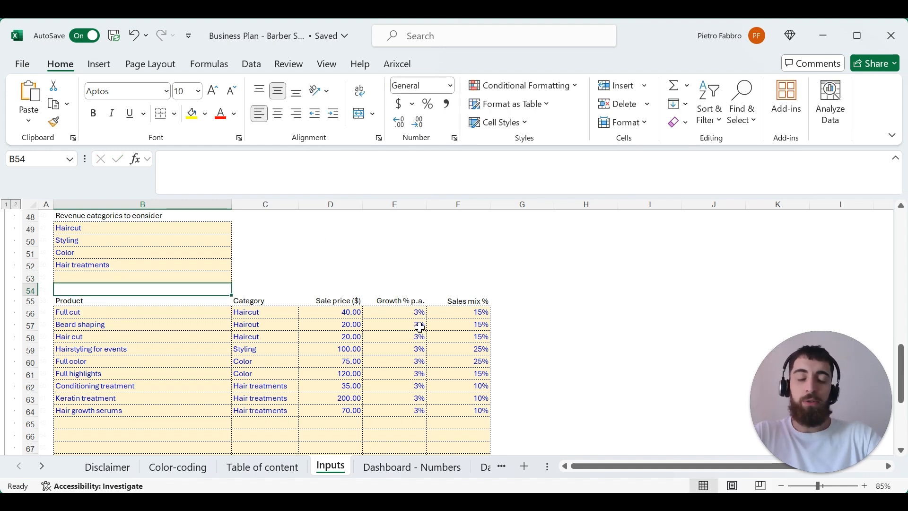
Examine the revenue categories together with the product names from Full cut down to Hairstyling for events.
drag(102, 231, 98, 265)
click(277, 236)
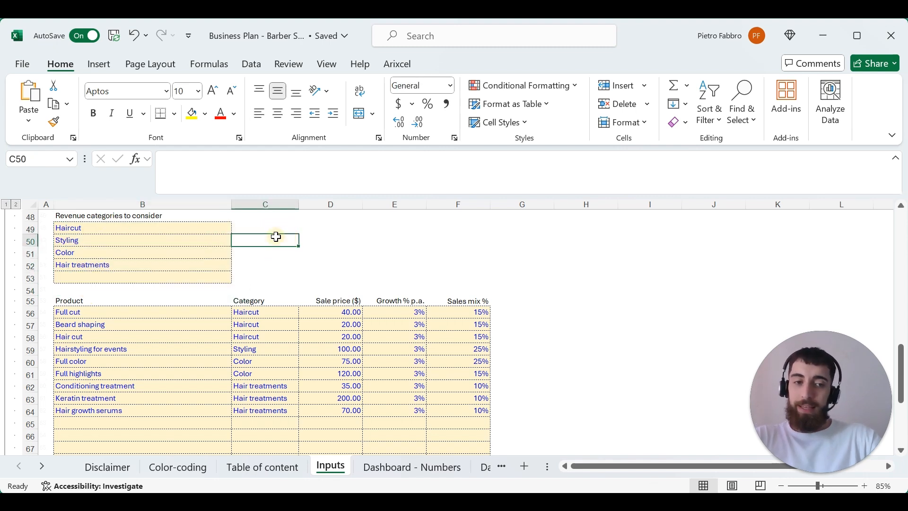
drag(119, 316, 114, 422)
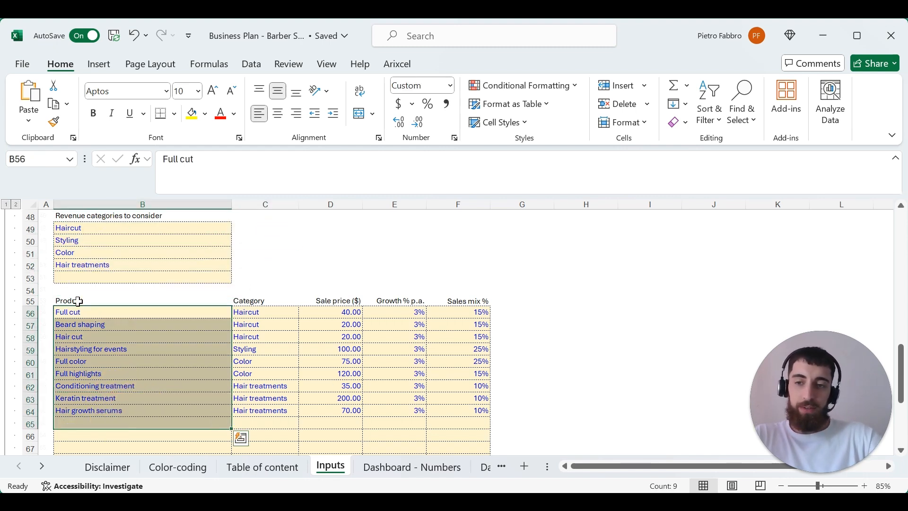
click(347, 252)
scroll(73, 316, down, 1)
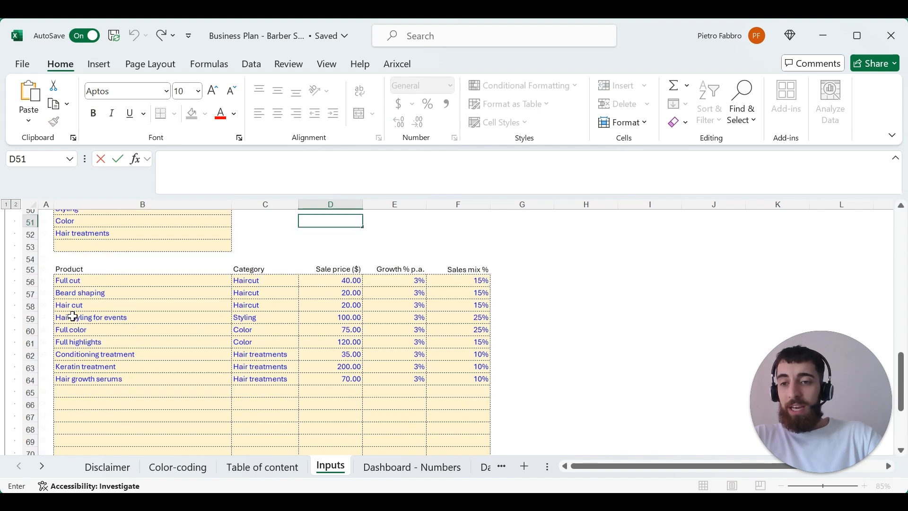
click(73, 276)
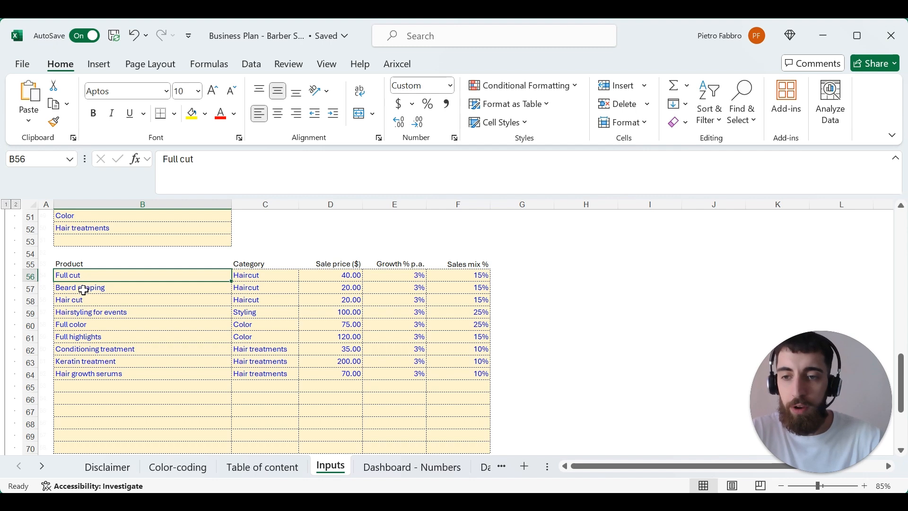
click(83, 290)
key(Down)
key(Down)
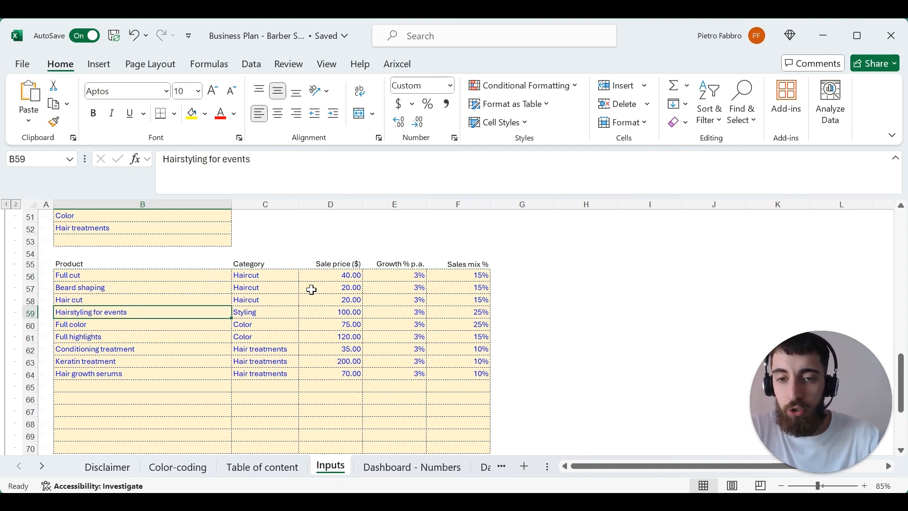
Examine the category, sale price, yearly growth and sales mix inputs of the listed products.
click(335, 277)
drag(274, 276, 269, 296)
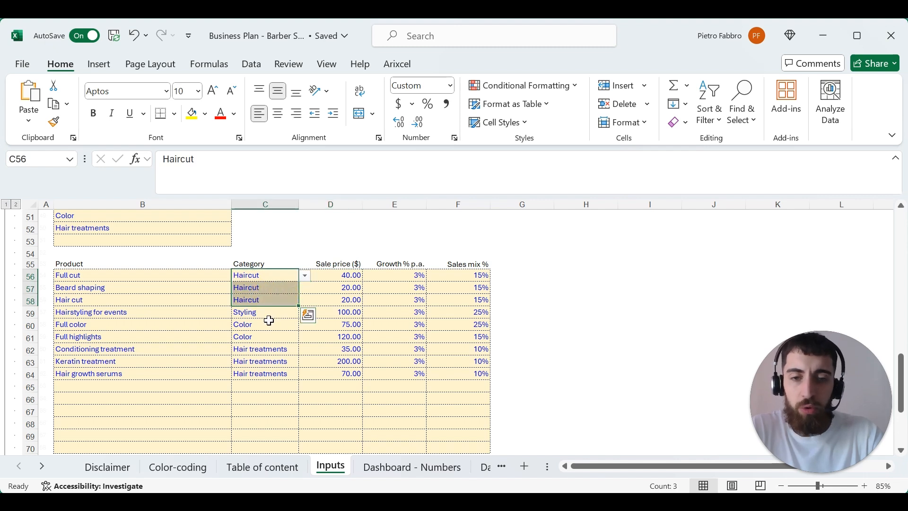
drag(344, 278, 335, 325)
drag(415, 274, 407, 325)
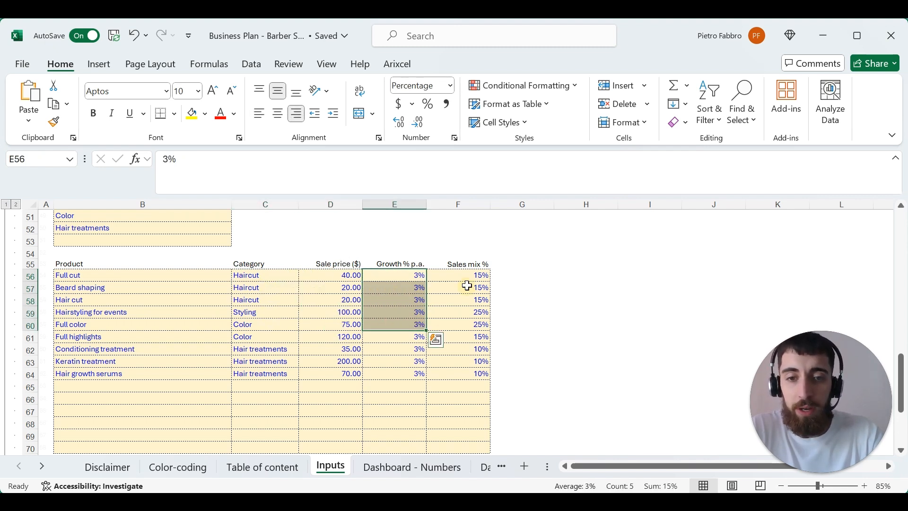
click(472, 275)
drag(474, 289, 475, 374)
click(597, 299)
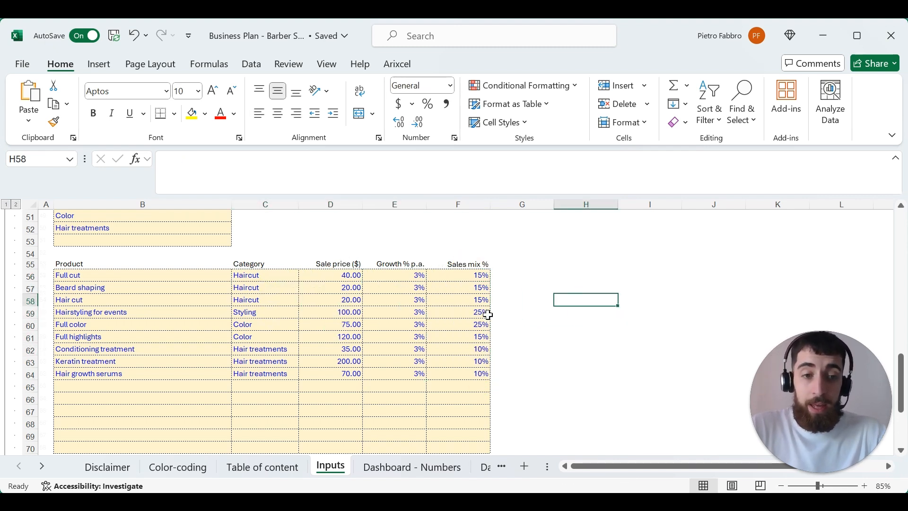
Check the total of the Sales mix % column and examine how the shares relate to individual products such as Full cut and Full color.
drag(472, 278, 466, 374)
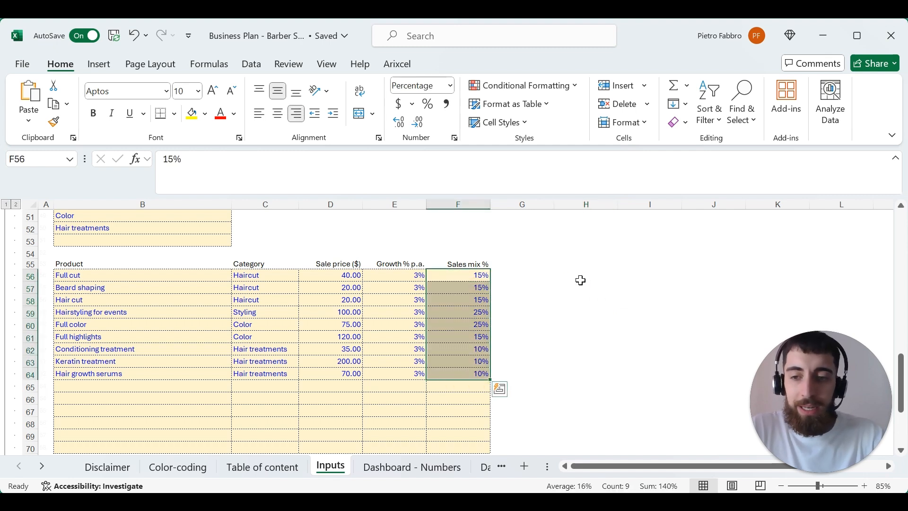
click(581, 278)
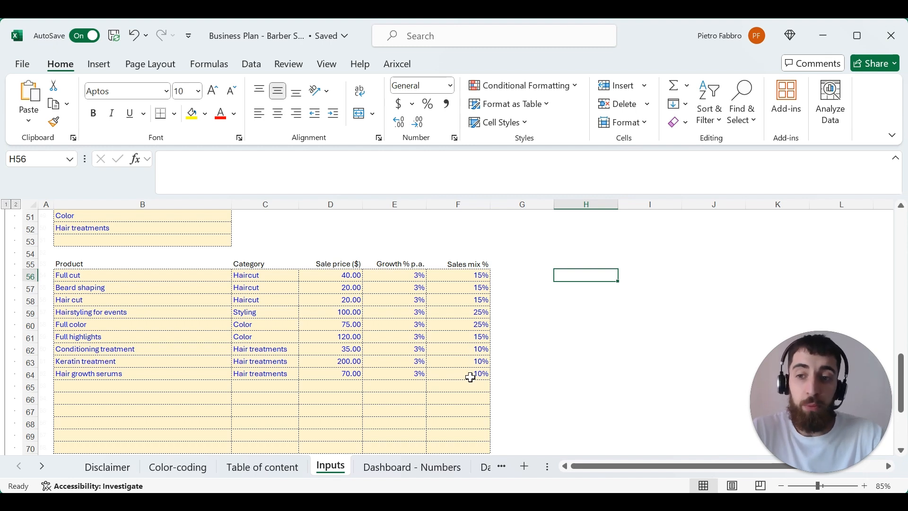
drag(74, 277, 246, 275)
drag(75, 324, 243, 323)
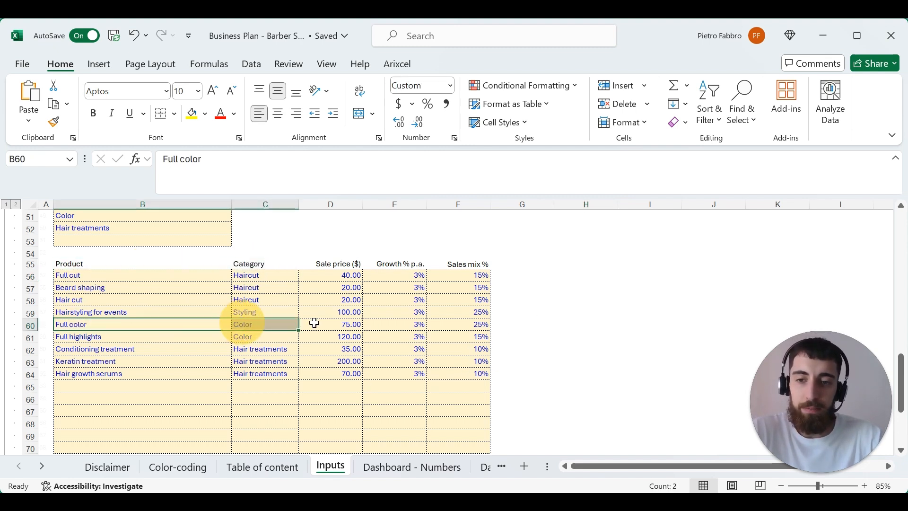
click(569, 288)
drag(457, 277, 460, 387)
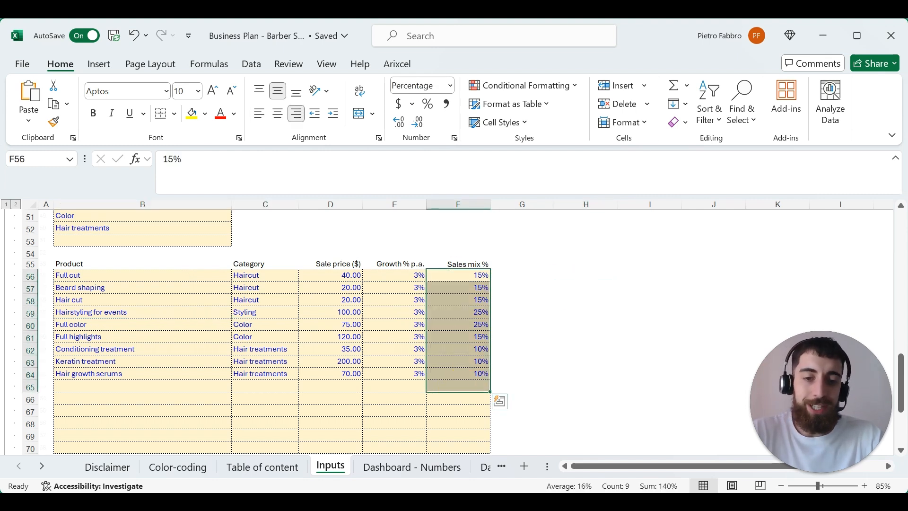
click(559, 312)
drag(462, 275, 461, 388)
click(597, 337)
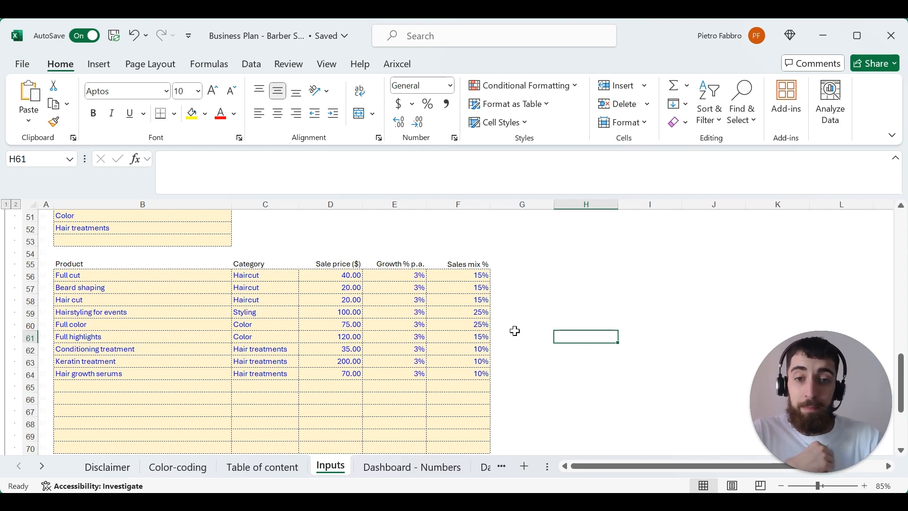
click(471, 278)
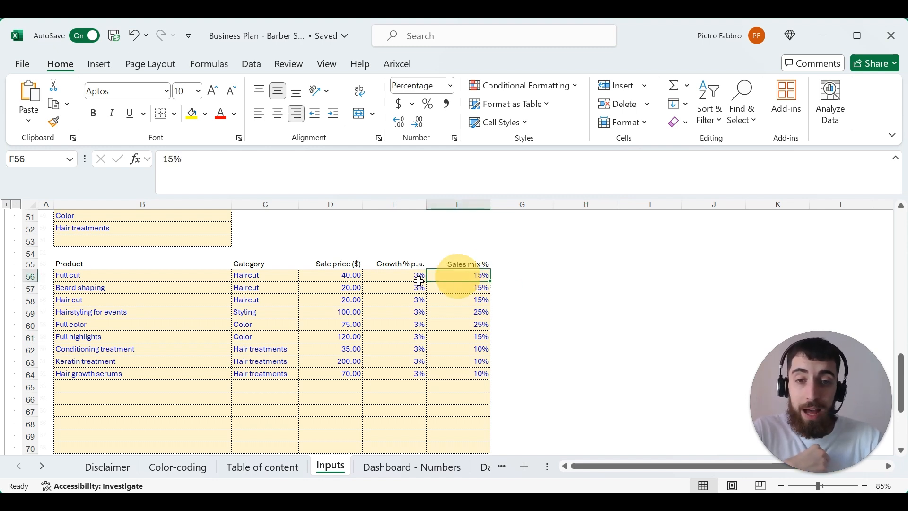
click(97, 277)
click(472, 290)
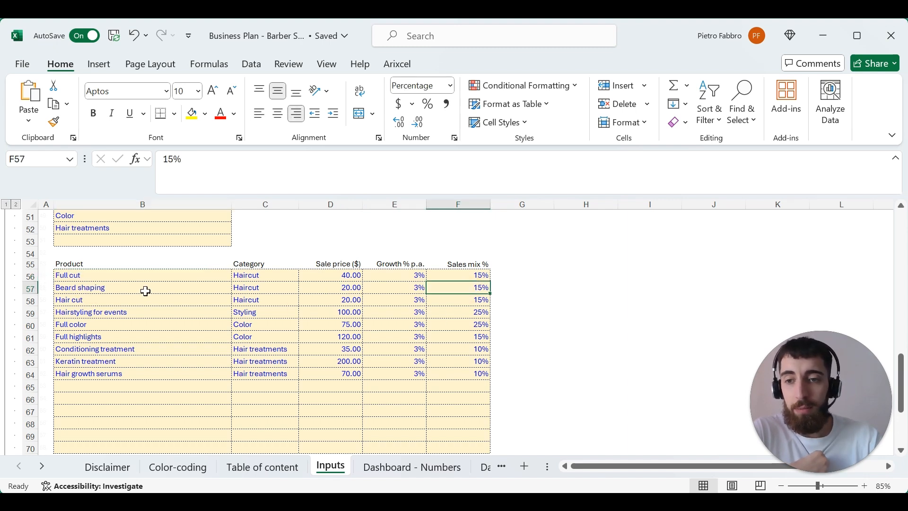
click(610, 348)
Expand the Expenses group and examine its Average cost per order table.
scroll(510, 334, down, 3)
scroll(510, 333, down, 2)
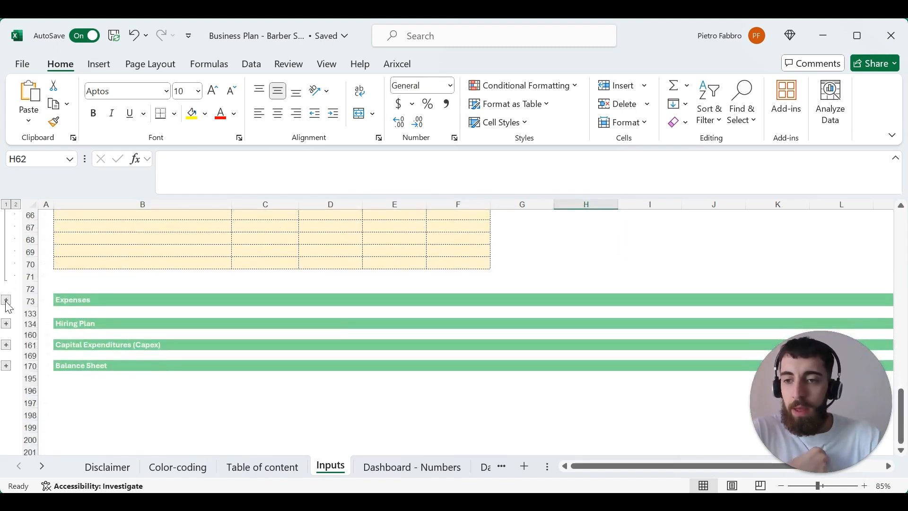
click(5, 299)
scroll(14, 308, down, 2)
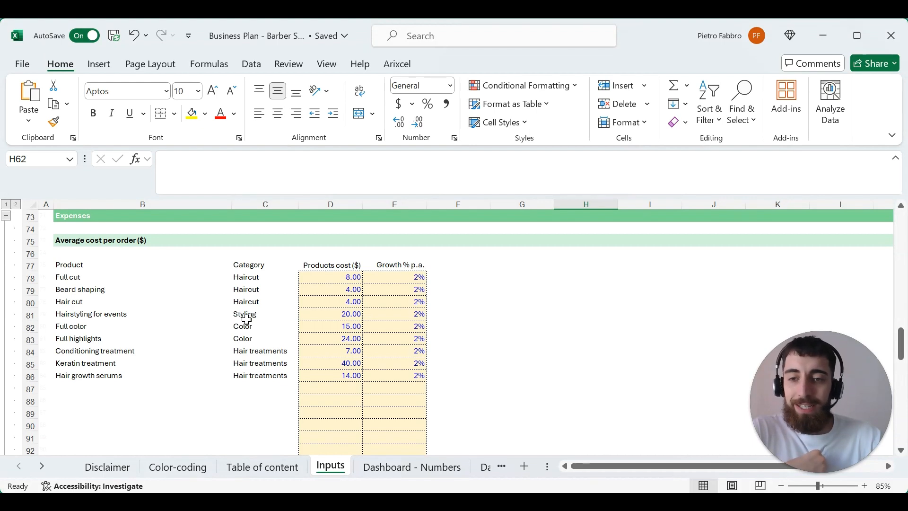
scroll(215, 293, down, 1)
scroll(222, 303, up, 1)
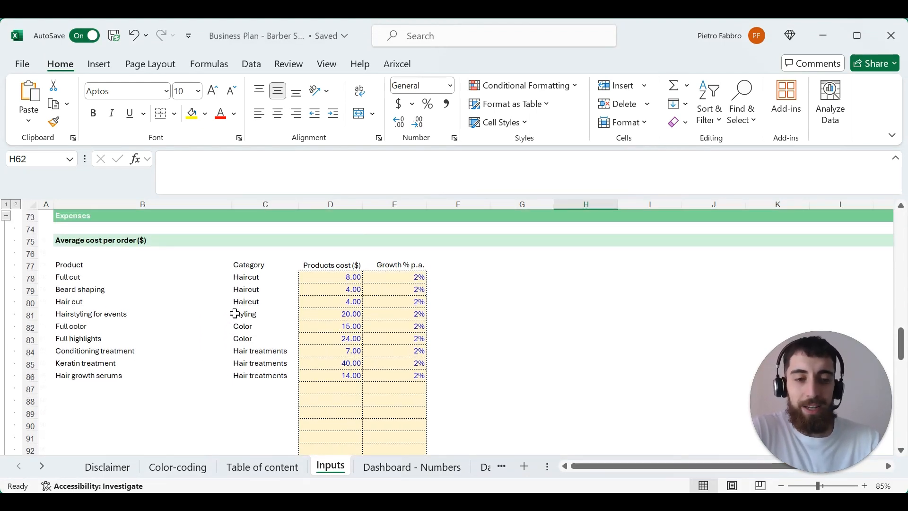
Compare the products in the Average cost per order table with the Sale price product list they are linked to.
scroll(372, 297, up, 6)
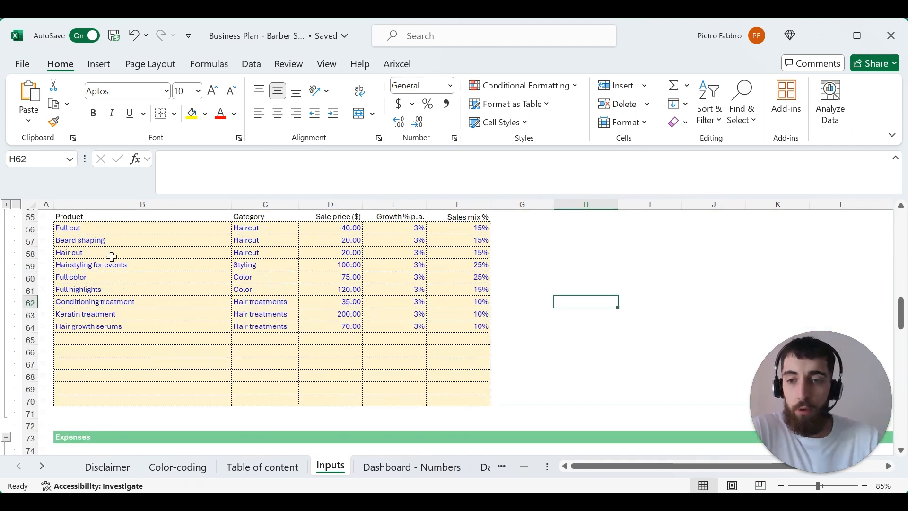
click(116, 227)
click(579, 311)
scroll(580, 315, down, 5)
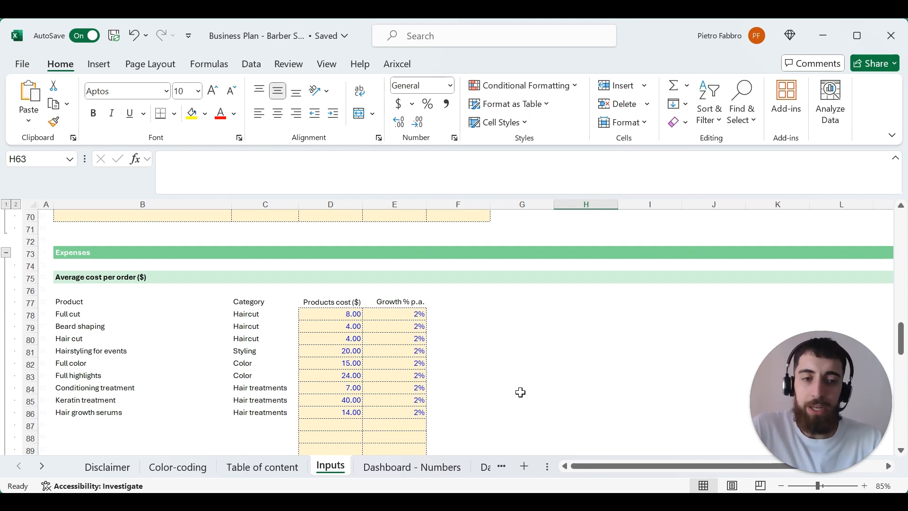
click(518, 354)
click(318, 314)
click(459, 350)
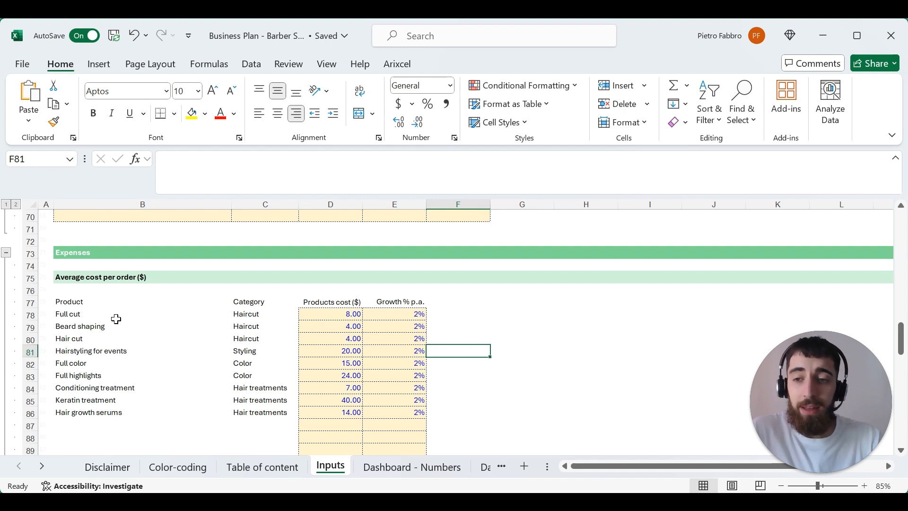
drag(91, 316, 95, 412)
scroll(126, 237, up, 4)
scroll(251, 314, down, 4)
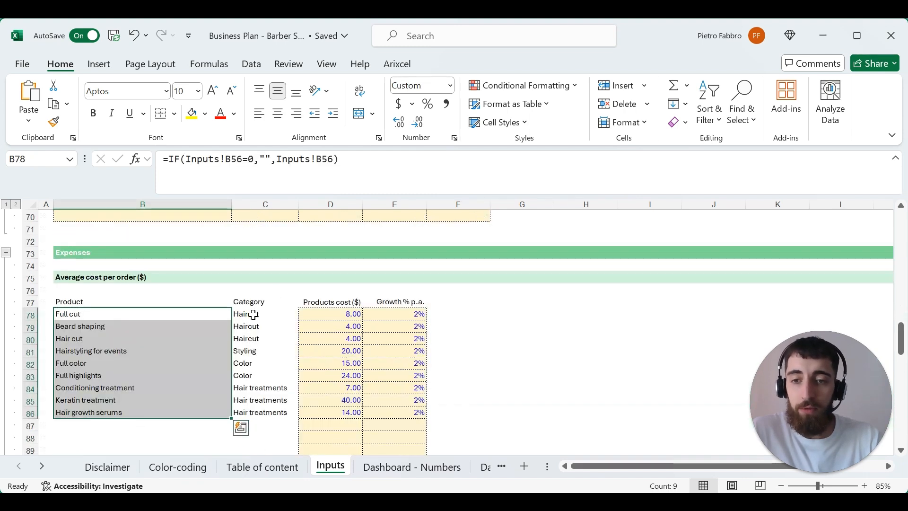
Examine the yearly growth rate and the products cost formula of the Full cut row under Average cost per order.
click(406, 314)
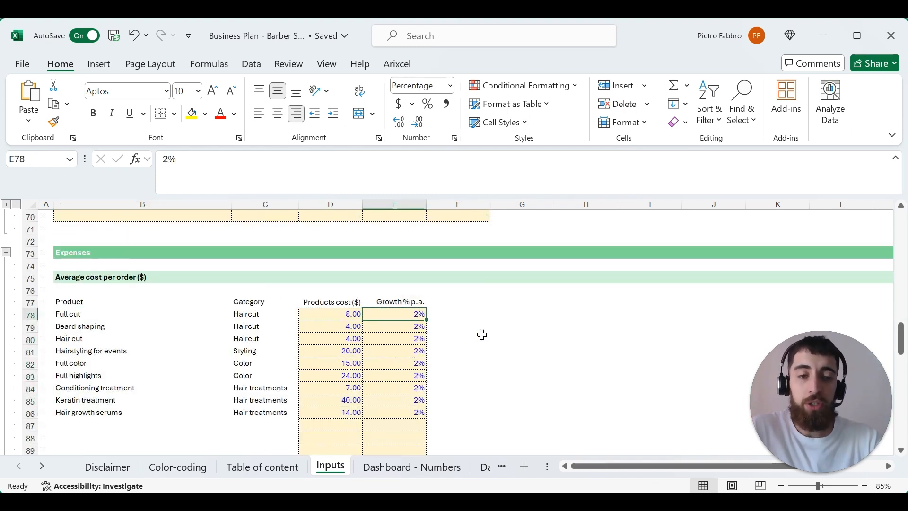
click(515, 363)
text(=)
key(Escape)
click(336, 315)
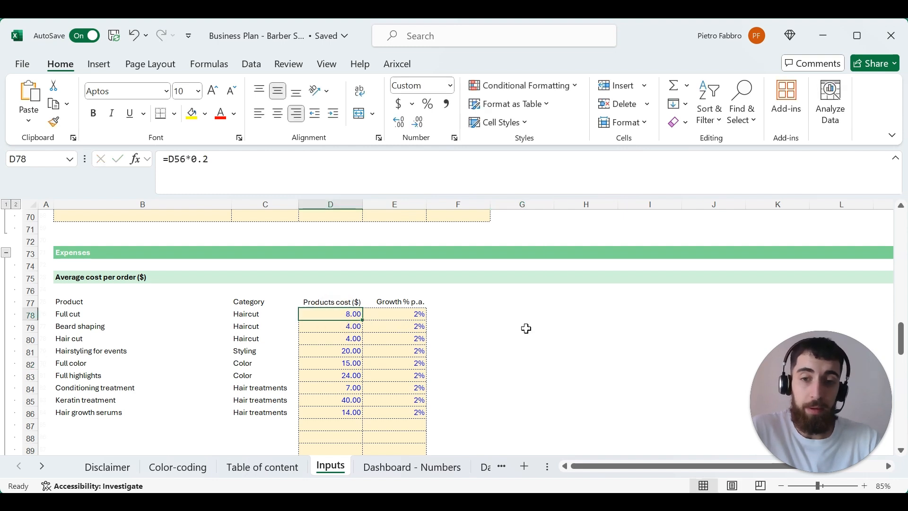
click(523, 327)
Examine the Recurring Expenses categories and the category choices offered in the first empty expense row.
scroll(490, 335, down, 9)
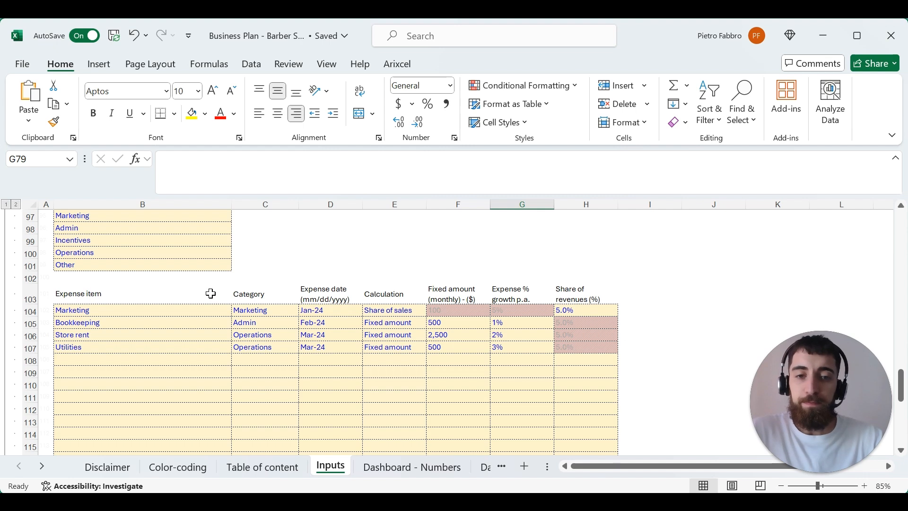
scroll(208, 294, up, 1)
click(105, 251)
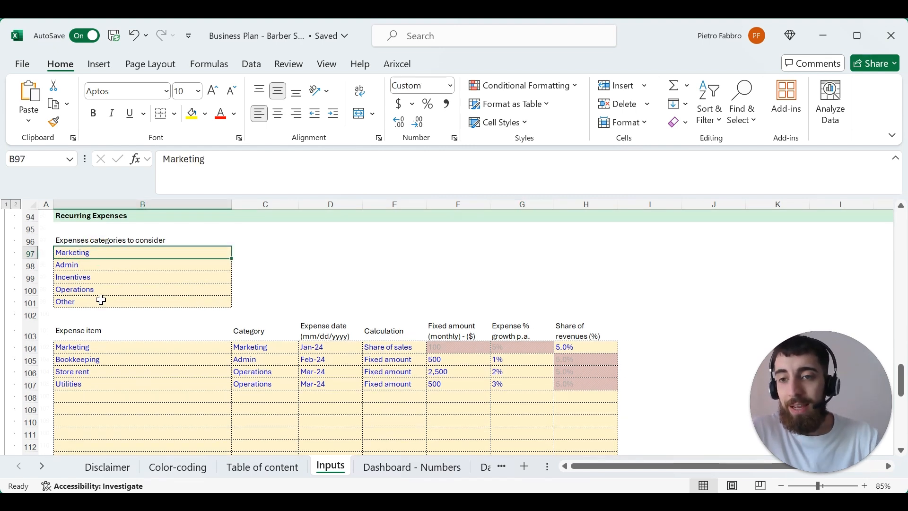
click(91, 266)
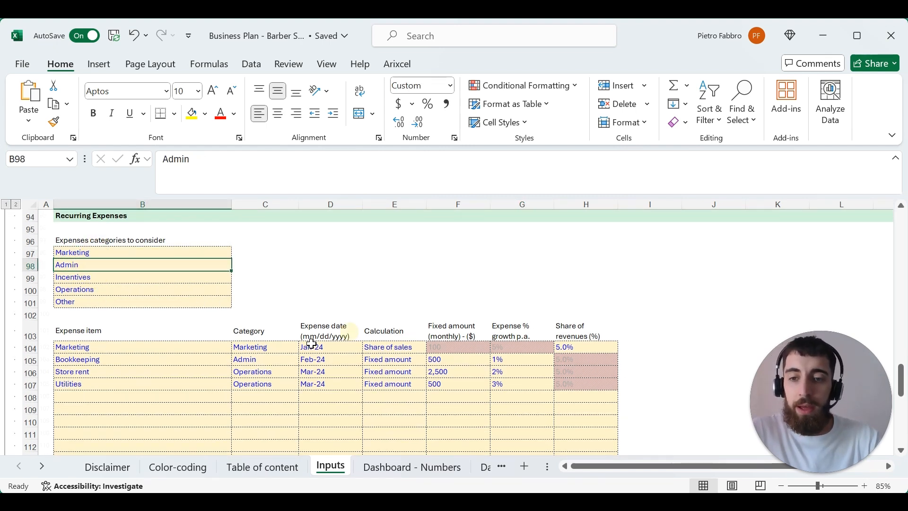
click(258, 395)
click(305, 397)
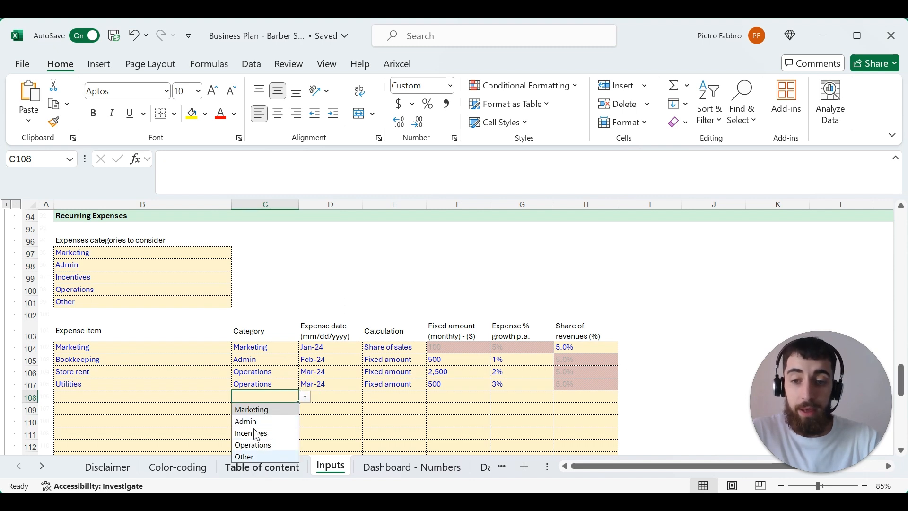
click(214, 400)
Examine the expense items and their expense dates in the Recurring Expenses table.
drag(114, 348, 90, 384)
click(91, 350)
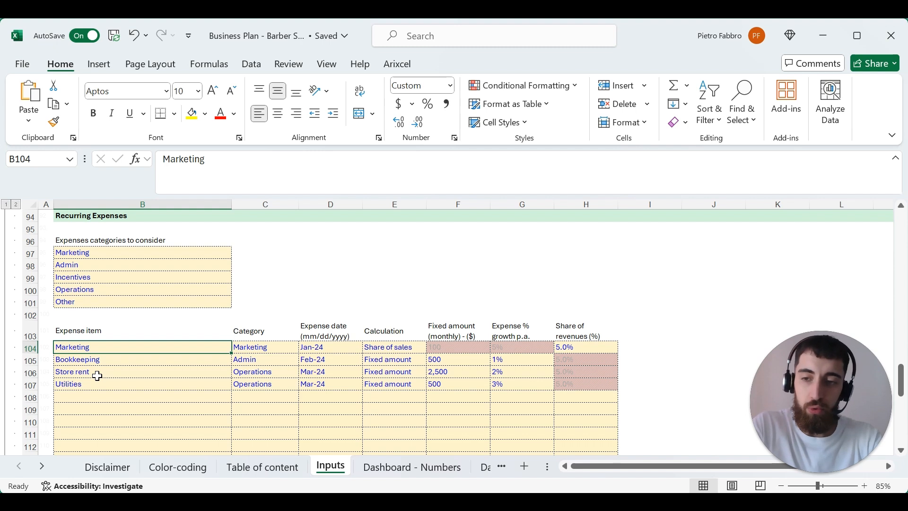
drag(325, 349, 314, 389)
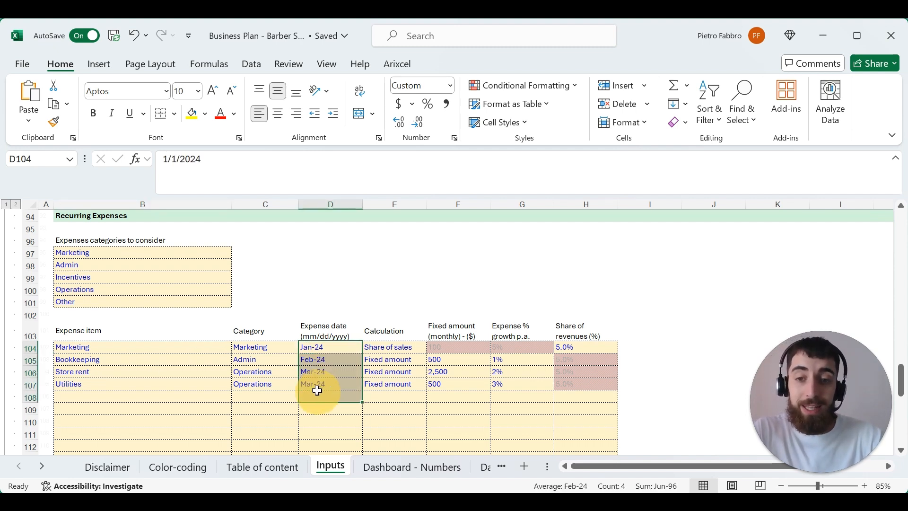
Rename the Recurring Expenses date column header to "Start date (mm/dd/yyyy)".
click(320, 329)
double_click(182, 158)
text(Start)
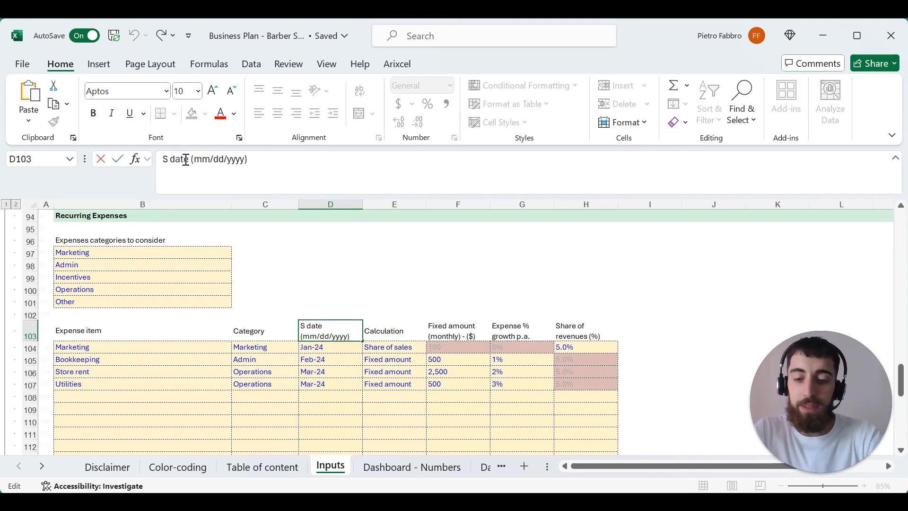
key(Return)
Check the Marketing expense's share of revenues, and change its calculation method to Fixed amount.
click(391, 350)
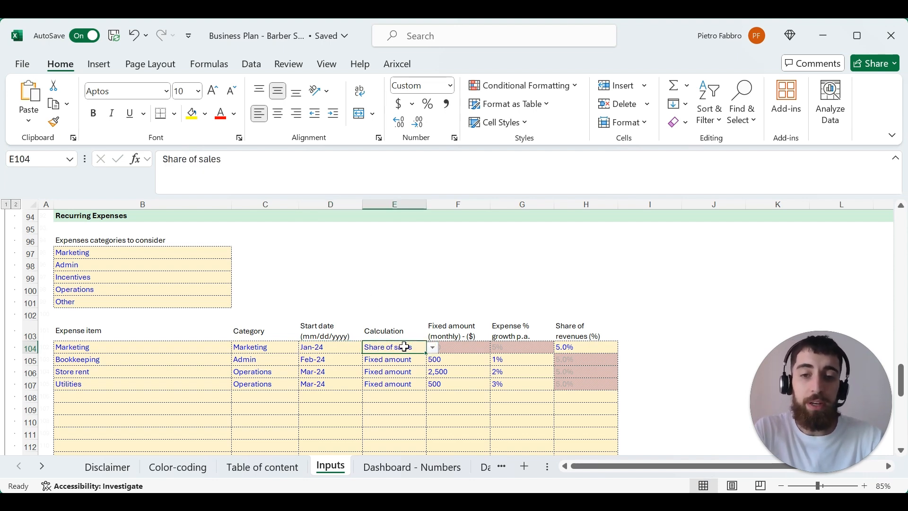
click(565, 354)
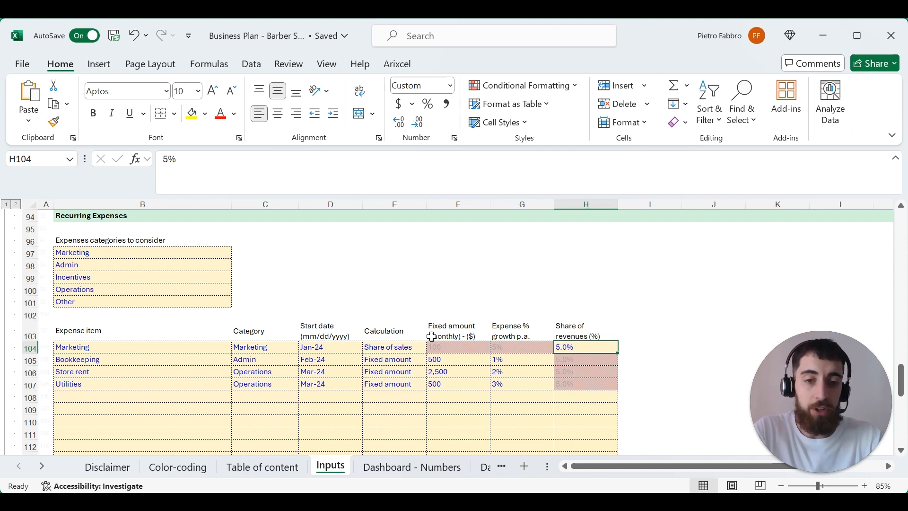
click(403, 349)
click(432, 348)
click(385, 371)
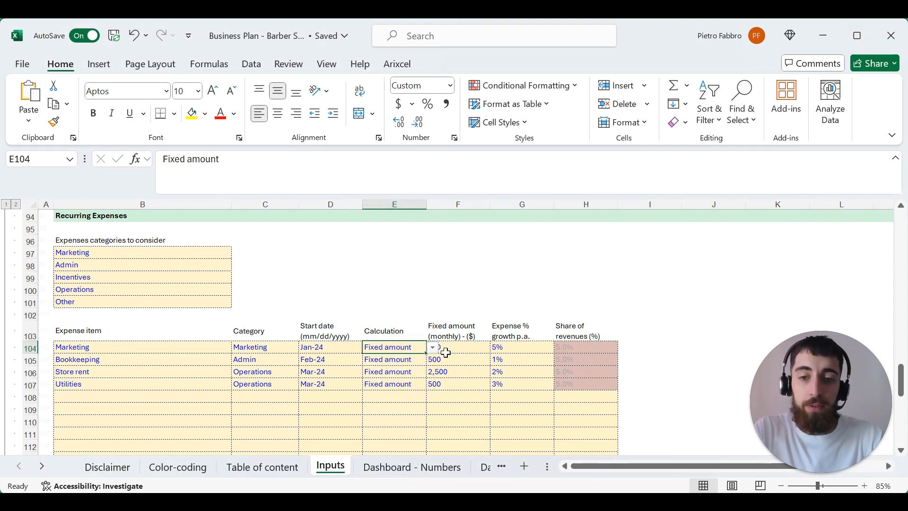
Examine the monthly fixed amount and yearly expense growth inputs of the Marketing expense.
click(461, 354)
click(513, 348)
click(462, 348)
click(509, 345)
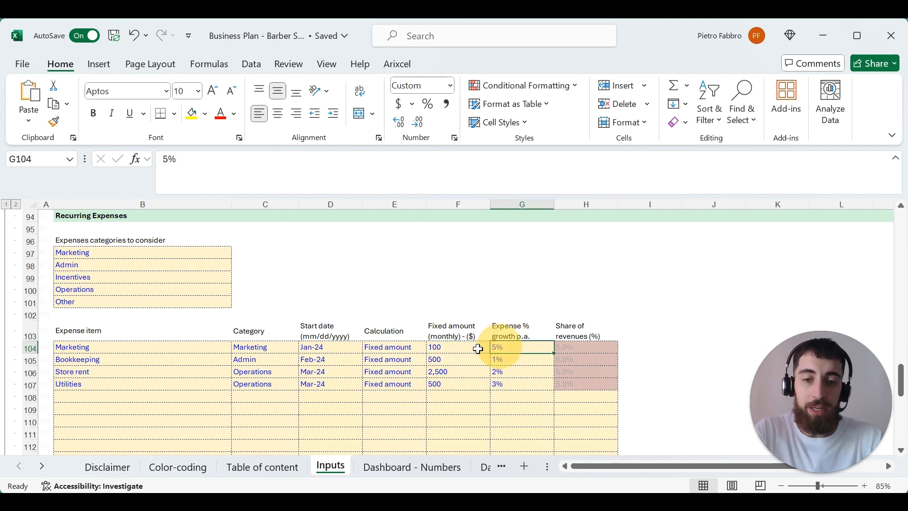
click(468, 350)
click(523, 350)
Return the Marketing expense's calculation method to Share of sales.
click(393, 349)
click(431, 348)
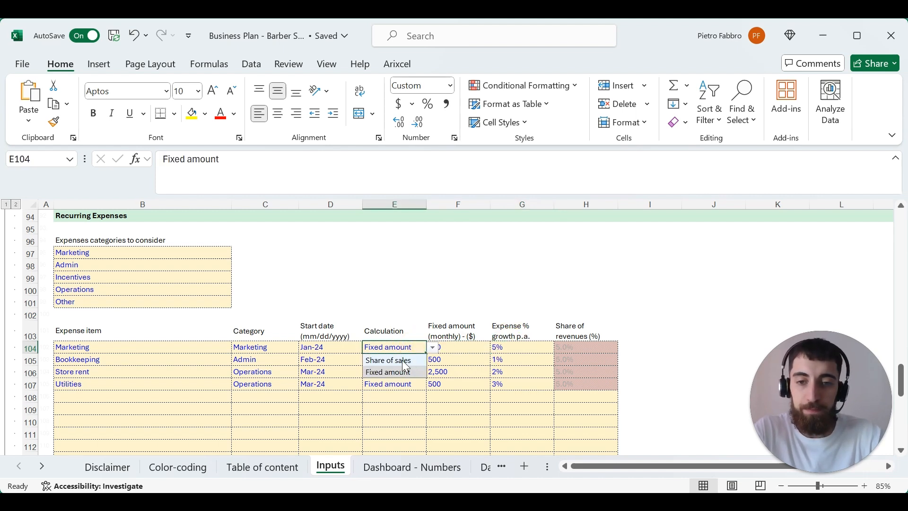
click(400, 359)
key(Return)
Examine the items in the One-time Expenses table and the category choices offered for Website building.
scroll(246, 349, down, 8)
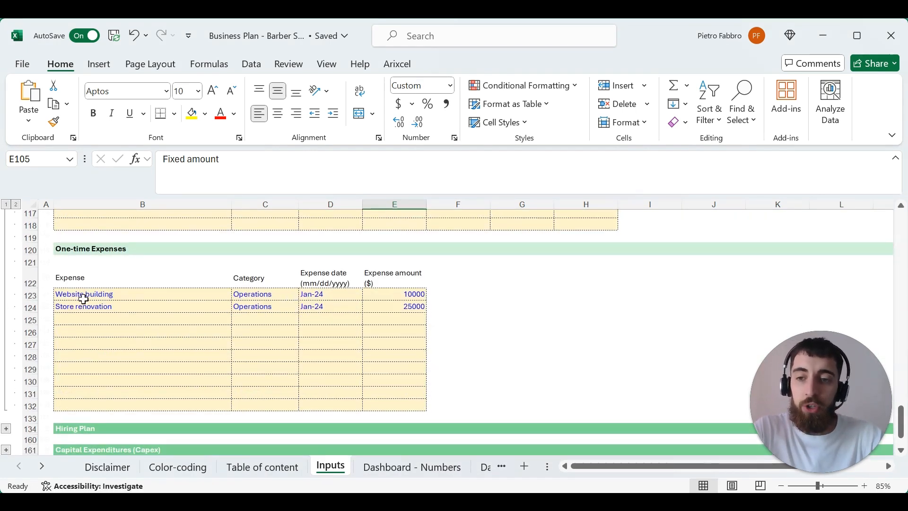
drag(81, 294, 93, 307)
click(188, 329)
click(108, 306)
click(284, 294)
click(305, 294)
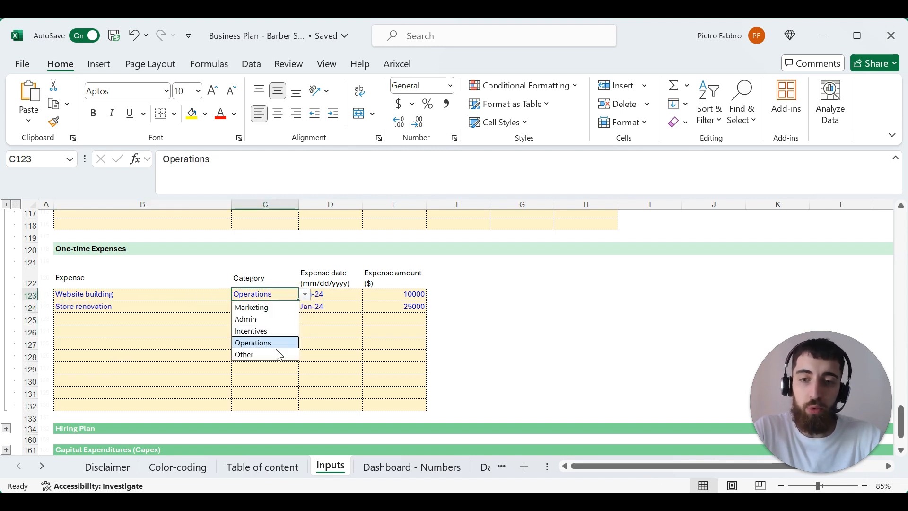
click(346, 367)
Review the source list of expense categories under Recurring Expenses and the One-time Expenses date column.
scroll(290, 308, up, 8)
drag(121, 248, 221, 296)
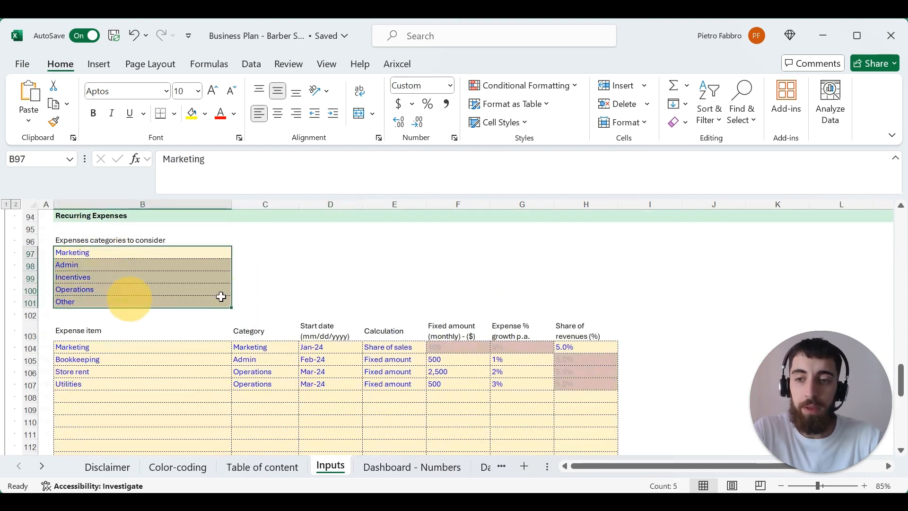
scroll(382, 310, down, 7)
click(315, 355)
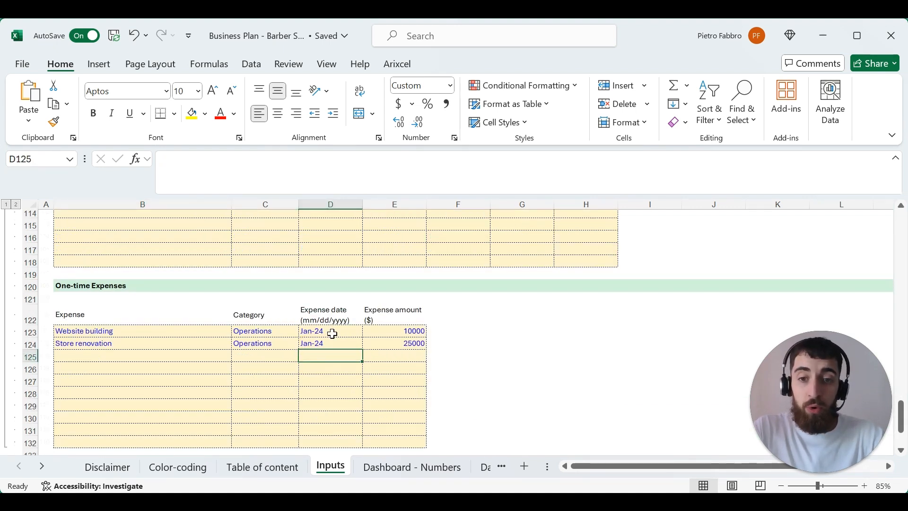
Expand the Hiring Plan group and examine its Departments list and the department column of the roles table.
scroll(298, 326, down, 6)
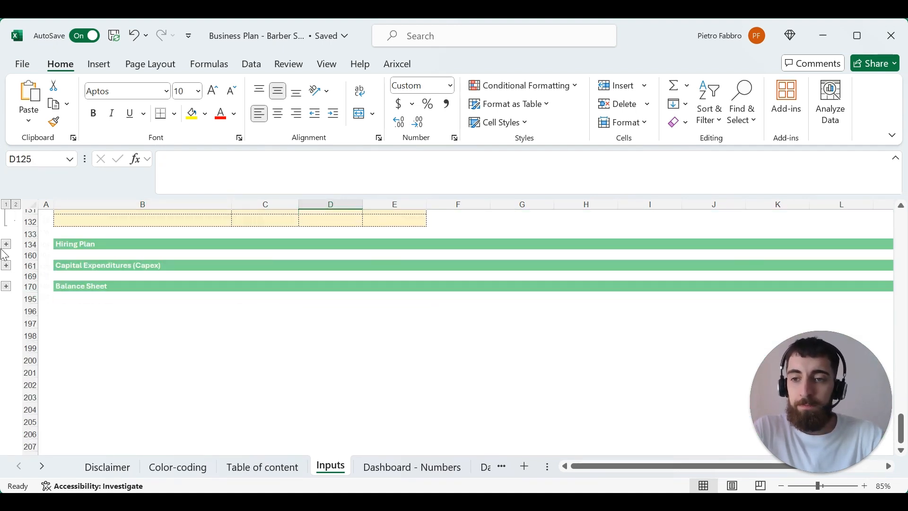
click(10, 254)
drag(144, 255, 140, 296)
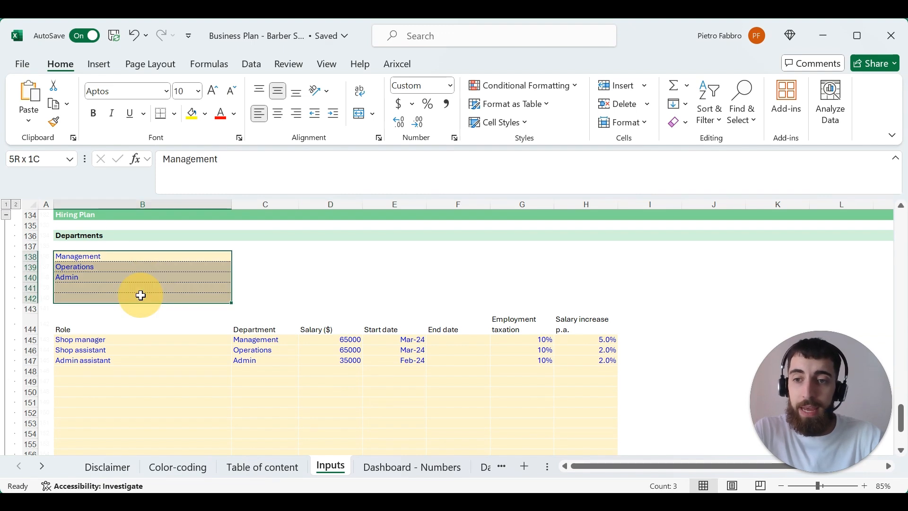
click(265, 267)
click(267, 369)
click(303, 373)
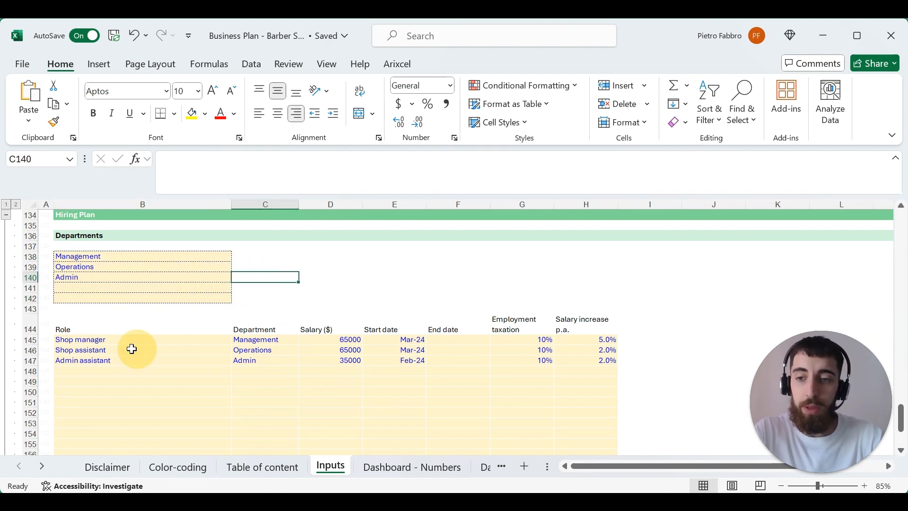
Examine the roles listed in the Hiring Plan and the empty rows available for more roles.
drag(131, 341, 126, 375)
click(331, 278)
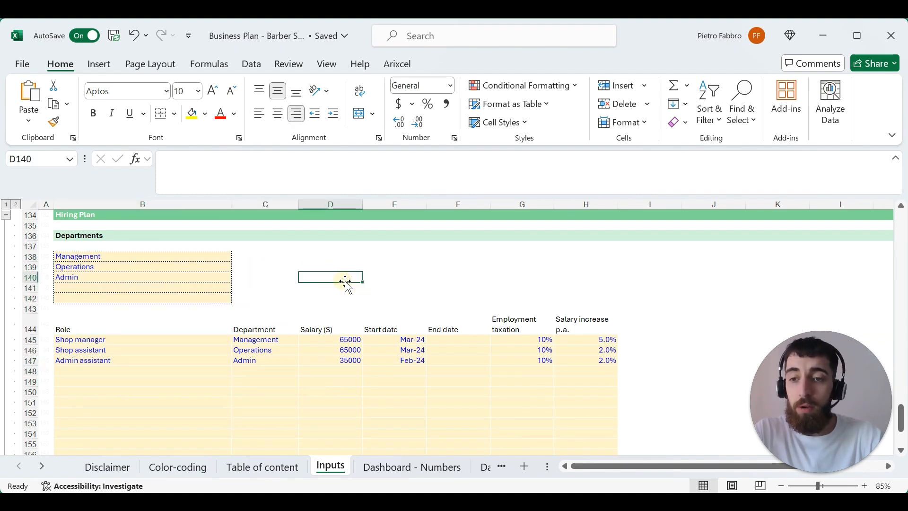
drag(131, 340, 130, 361)
click(134, 422)
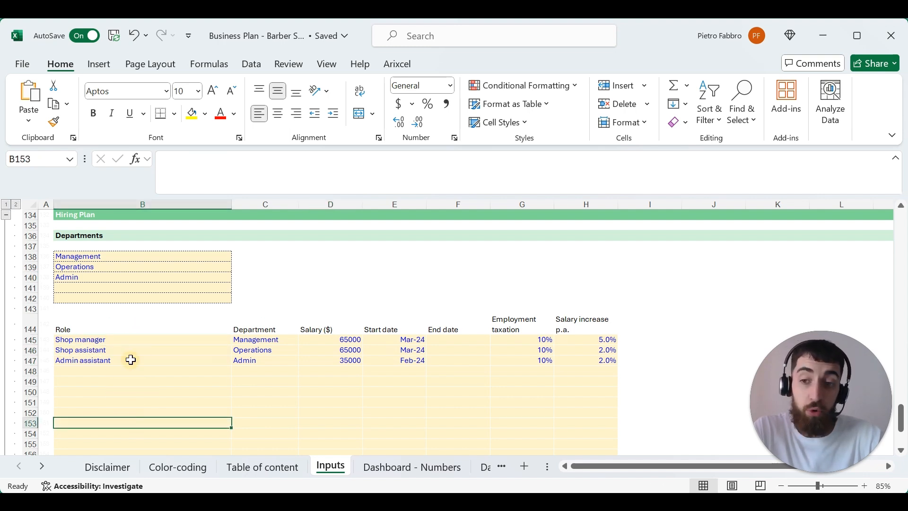
click(167, 400)
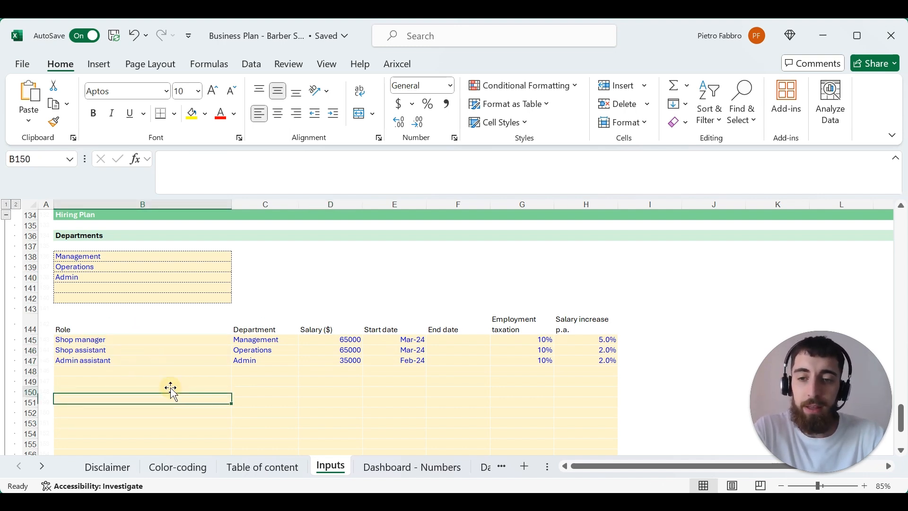
Examine the salary, start date, end date, employment taxation and yearly salary increase inputs of the Hiring Plan roles.
drag(348, 340, 350, 361)
click(405, 360)
click(475, 351)
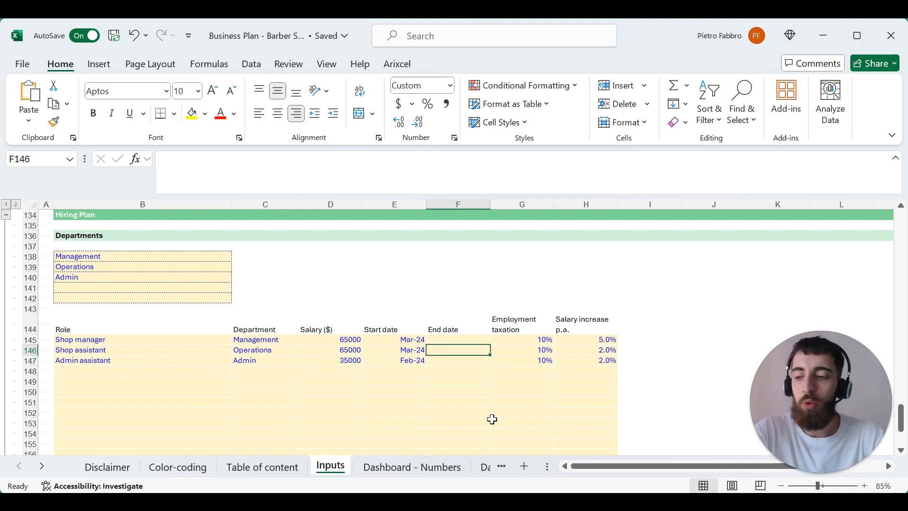
click(534, 347)
click(539, 361)
click(563, 362)
click(379, 279)
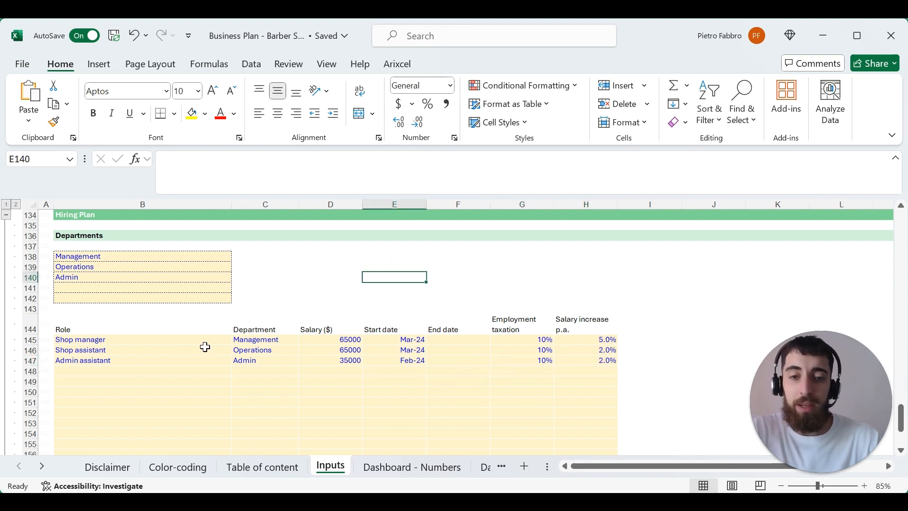
Expand the Capital Expenditures (Capex) group and examine the Equipment row's purchase date, amount and depreciation schedule.
scroll(158, 347, down, 9)
click(6, 249)
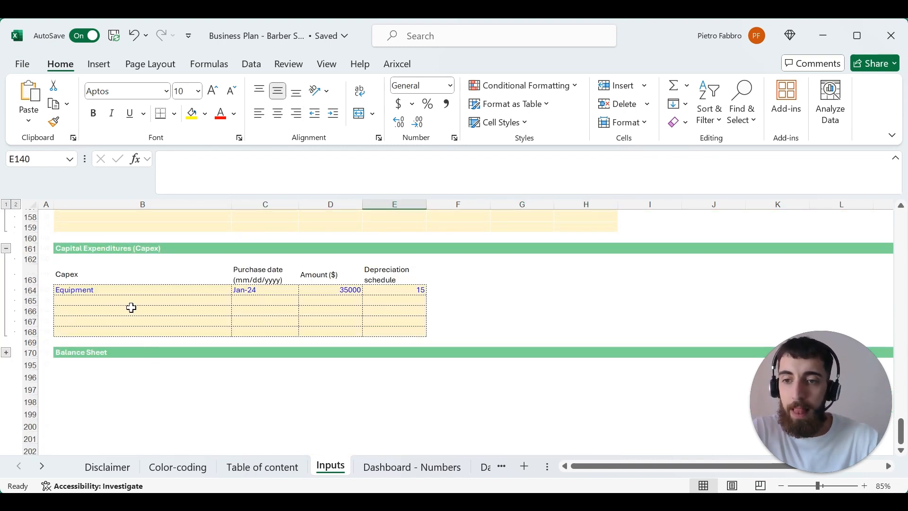
click(105, 290)
click(265, 290)
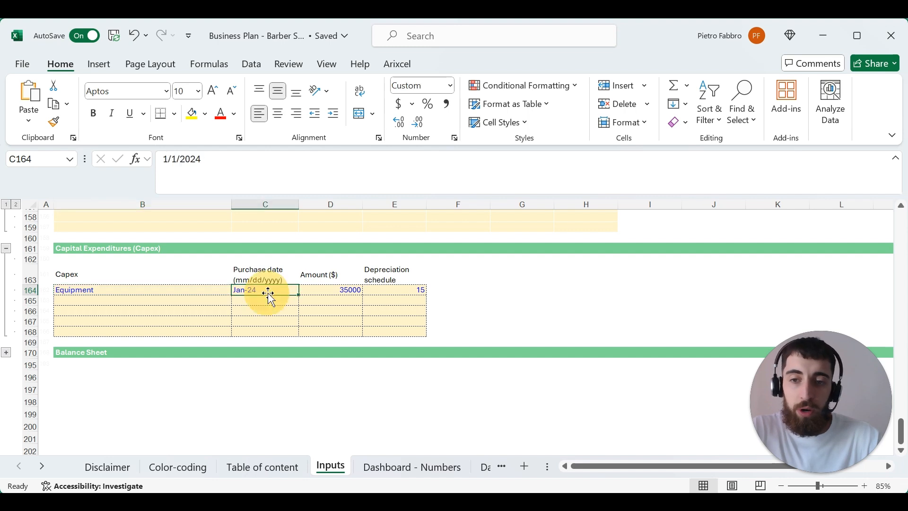
click(331, 290)
click(412, 298)
click(527, 300)
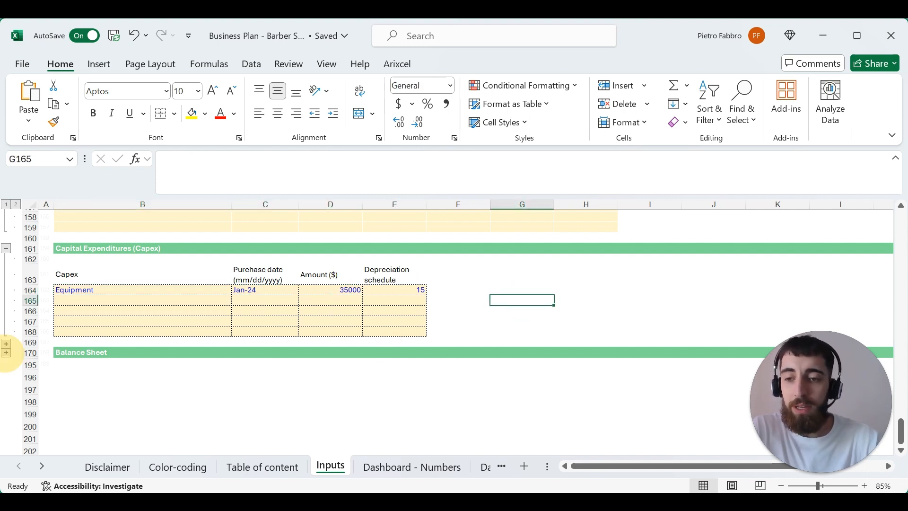
Expand the Balance Sheet group and examine its Working Capital, Equity and Debt inputs.
scroll(205, 306, down, 4)
click(6, 216)
click(383, 290)
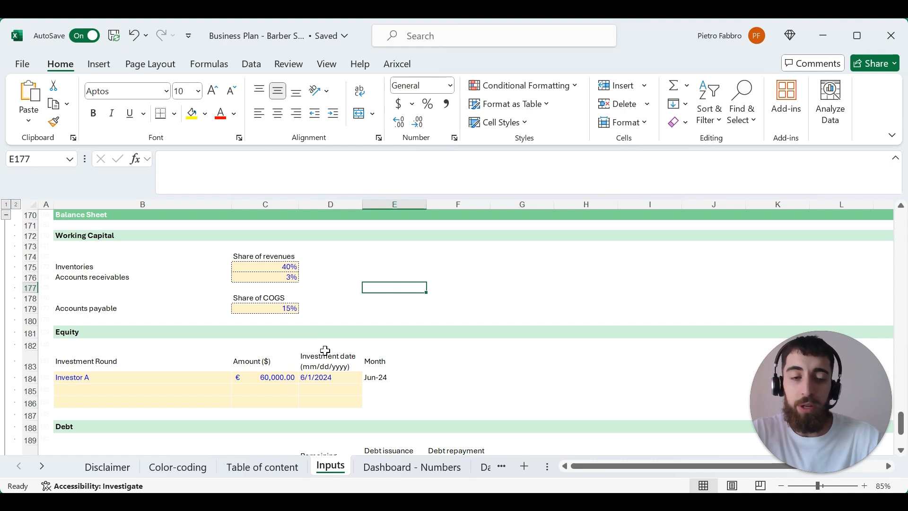
scroll(254, 336, down, 3)
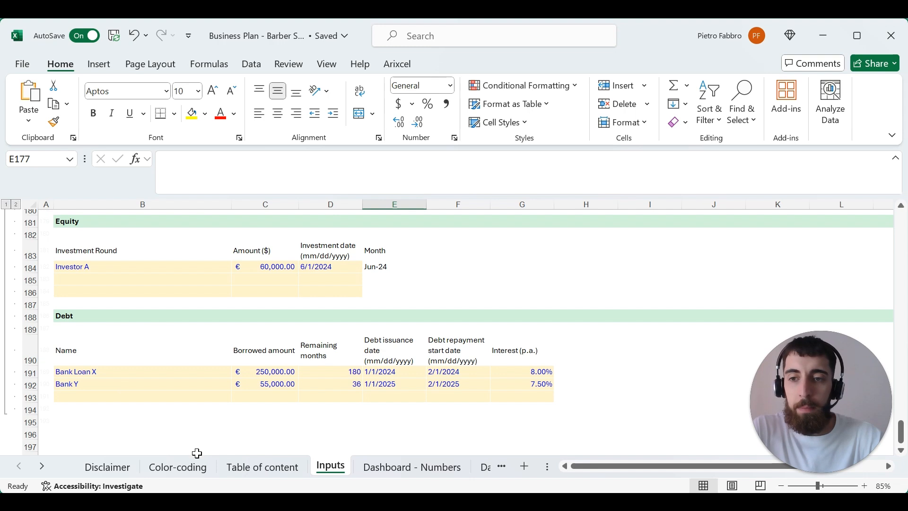
Compare the equity investment date and Bank Loan X's issuance date with the Financial Plan Start Date in General information.
click(311, 271)
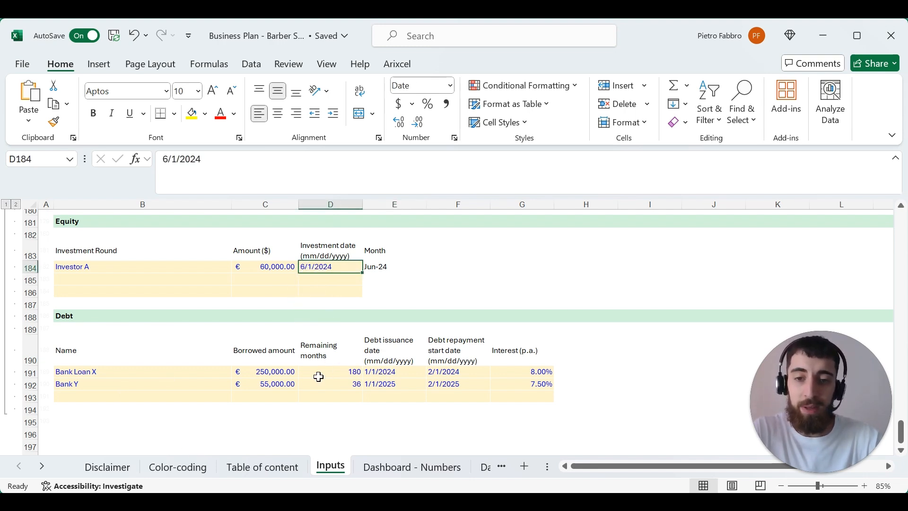
click(381, 374)
scroll(268, 343, up, 20)
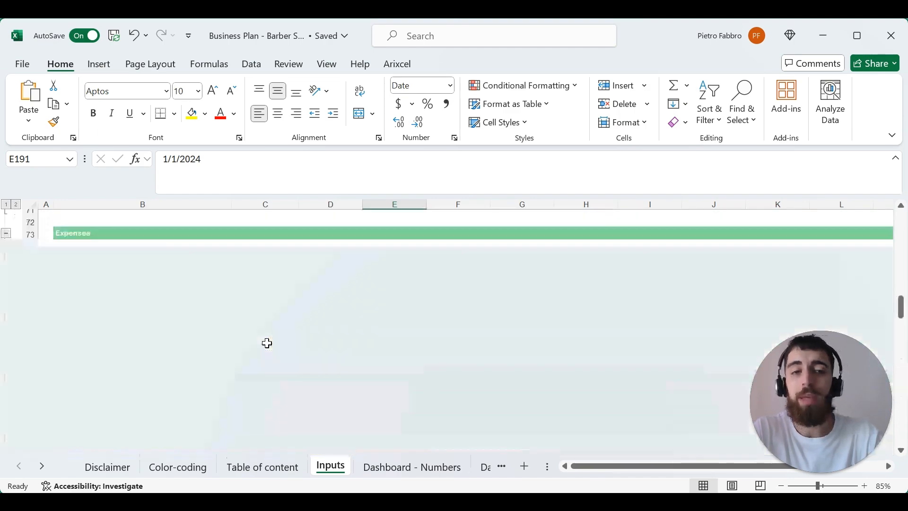
scroll(265, 343, up, 20)
click(284, 289)
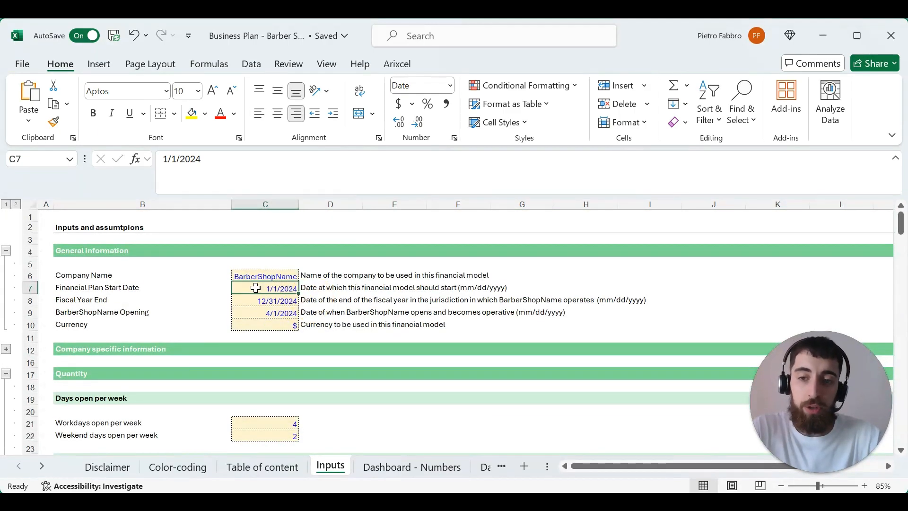
Go back to the Debt table and examine the borrowed amount of Bank Loan X.
scroll(377, 400, down, 20)
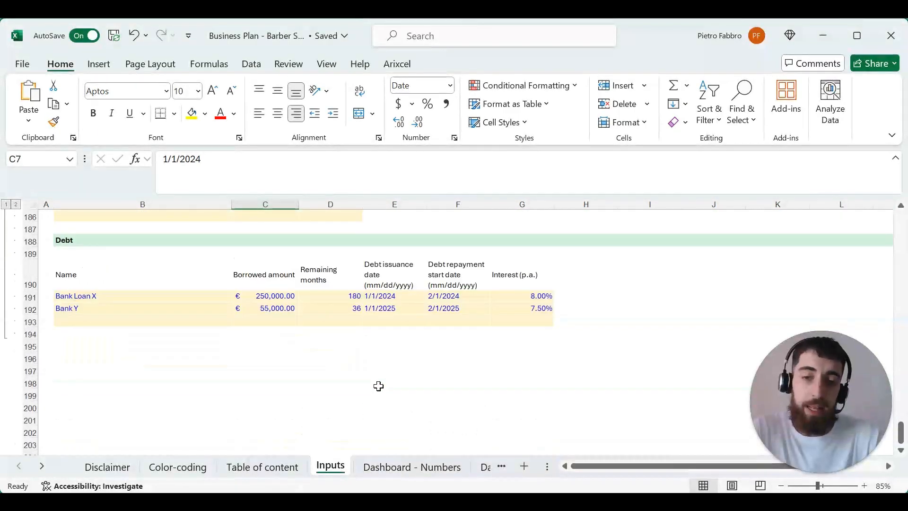
scroll(360, 315, down, 1)
scroll(384, 376, up, 3)
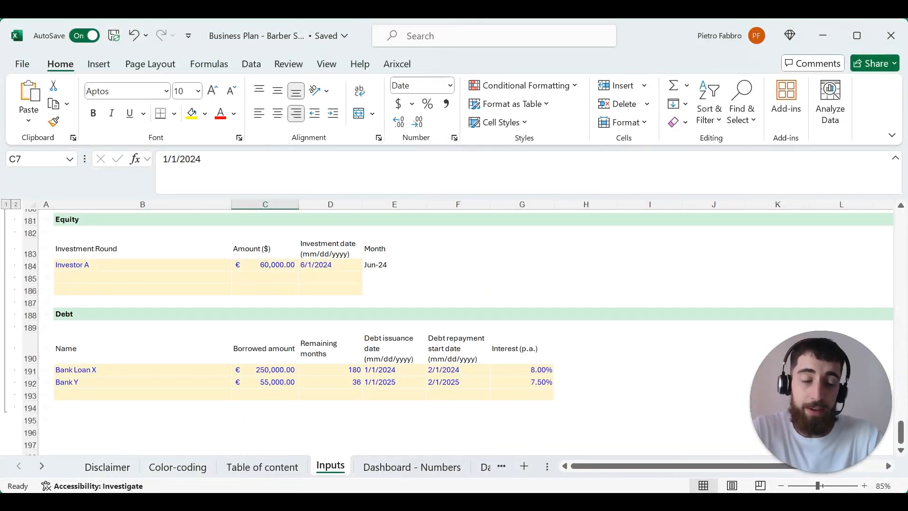
click(278, 368)
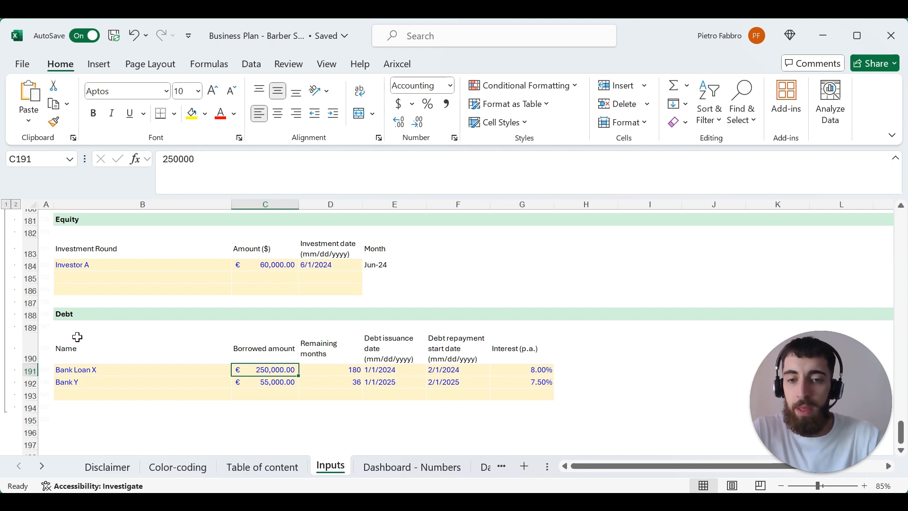
Open the Dashboard - Numbers sheet, expand all its groups and review the yearly figures at 70% zoom.
click(363, 469)
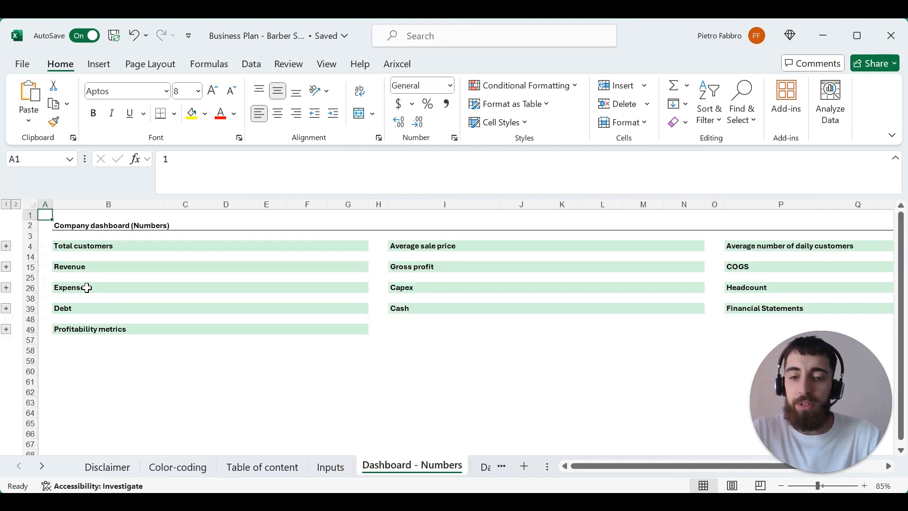
click(13, 205)
ctrl+scroll(433, 321, down, 2)
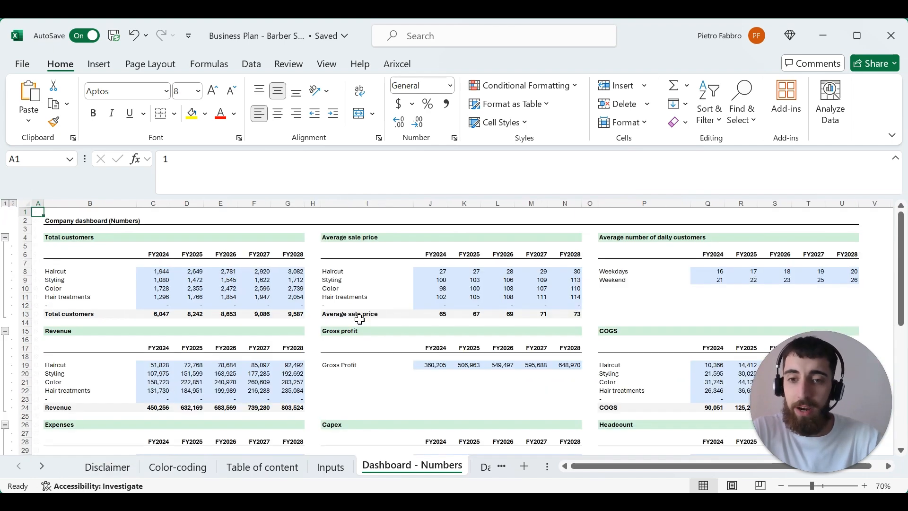
ctrl+scroll(288, 305, up, 2)
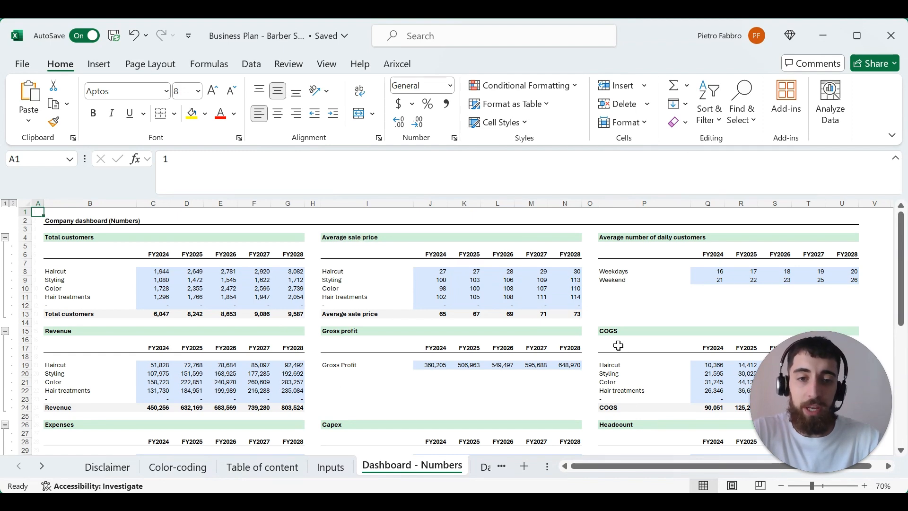
scroll(608, 325, down, 3)
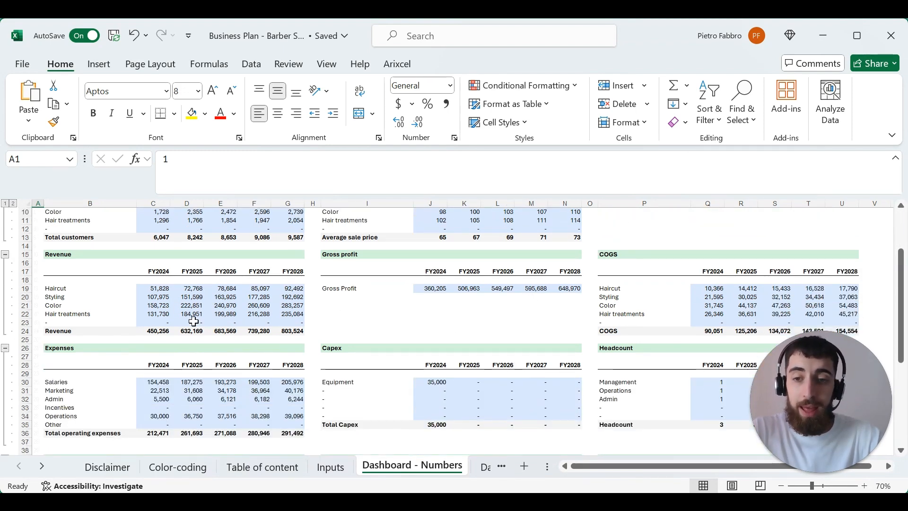
Open the Dashboard - Charts sheet, zoom out to 55% and review its charts from Total customers down to Headcount.
click(42, 468)
click(42, 468)
click(315, 466)
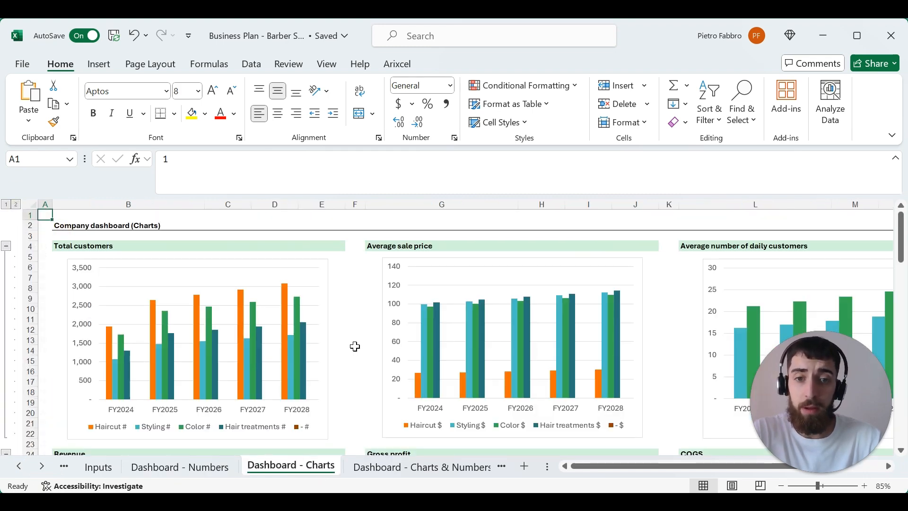
ctrl+scroll(354, 344, down, 2)
scroll(355, 348, down, 5)
scroll(317, 366, down, 3)
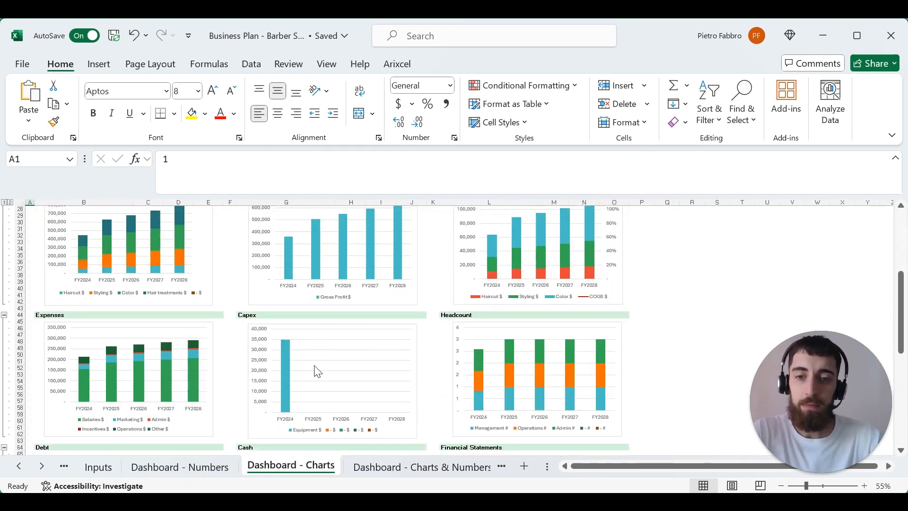
Open the Dashboard - Charts & Numbers sheet, collapse and re-expand the monthly columns, and review the charts beside their figures down to Gross profit.
click(402, 467)
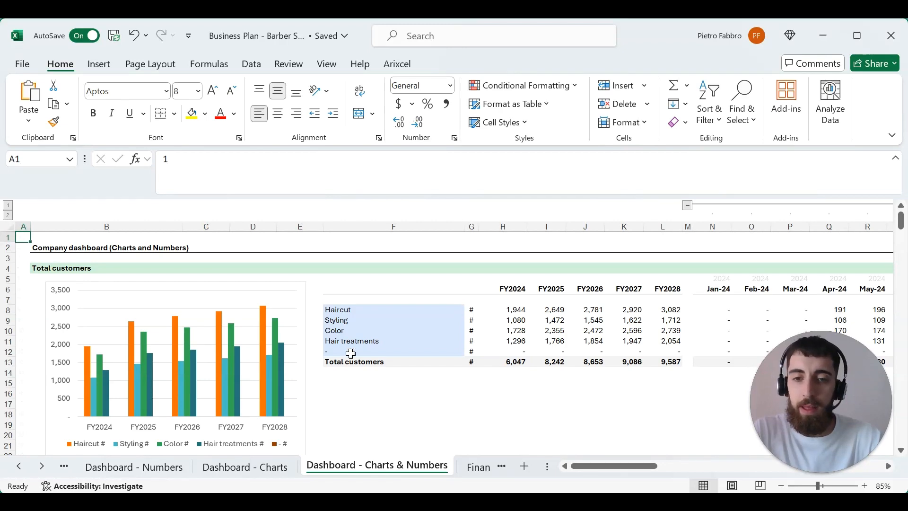
scroll(312, 341, down, 2)
scroll(428, 325, down, 6)
scroll(421, 325, up, 8)
click(688, 205)
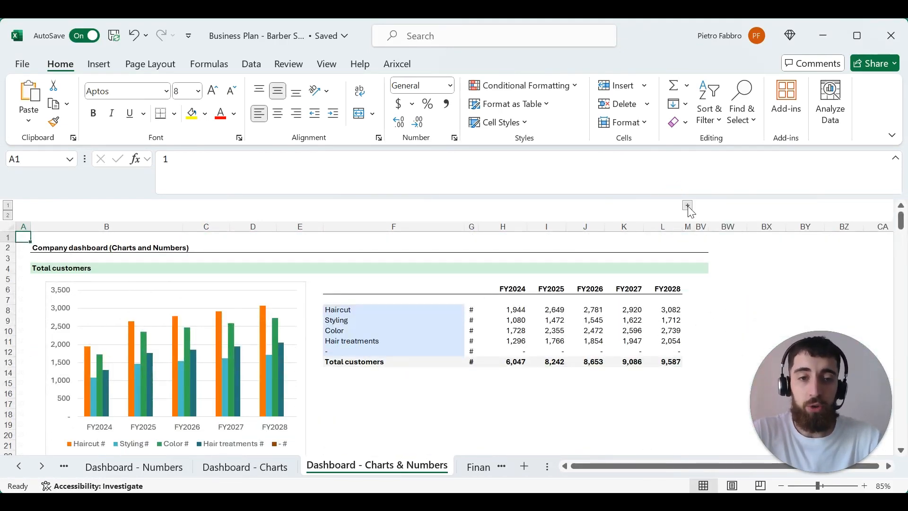
click(688, 205)
drag(610, 466, 552, 466)
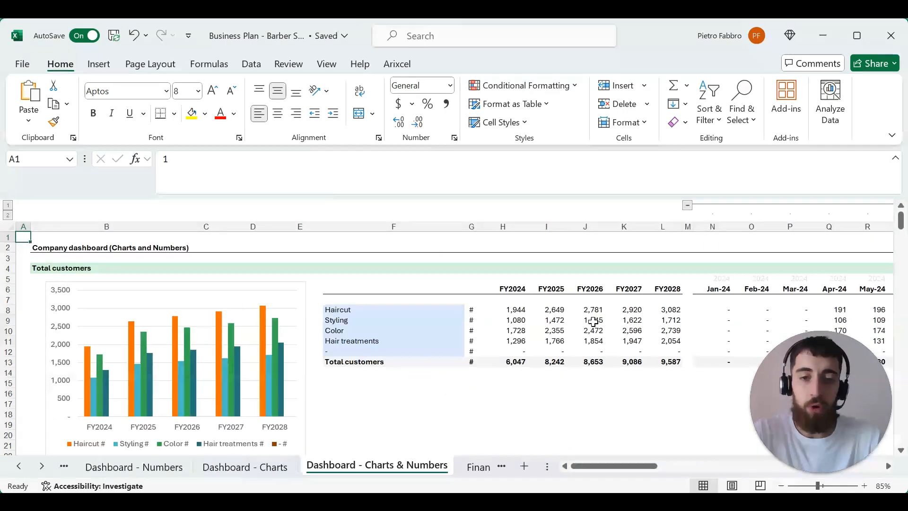
mouse_move(638, 466)
mouse_down()
mouse_move(703, 468)
mouse_move(638, 466)
mouse_up()
scroll(620, 367, down, 19)
scroll(620, 367, down, 6)
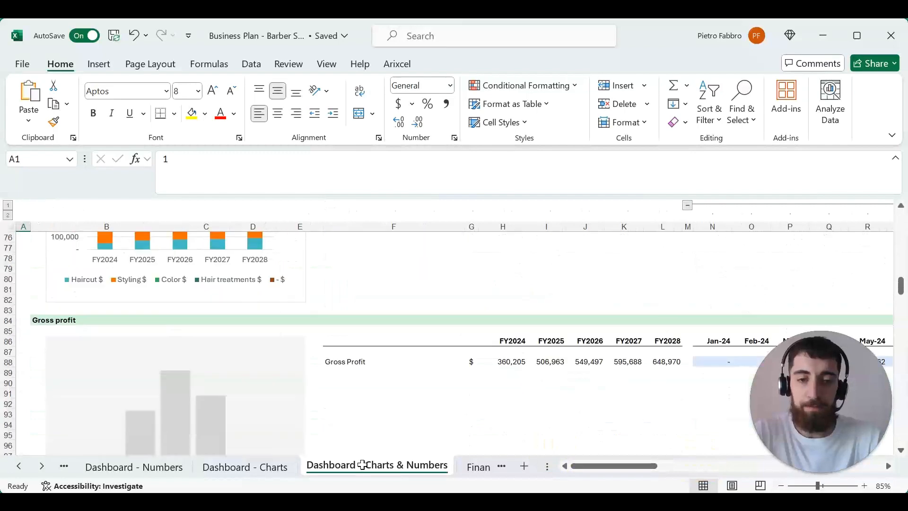
scroll(19, 466, down, 4)
Open the Financial statements sheet, expand all row groups and review the P&L, Balance Sheet, Cash Flow Statement and Corporate Taxes.
click(19, 466)
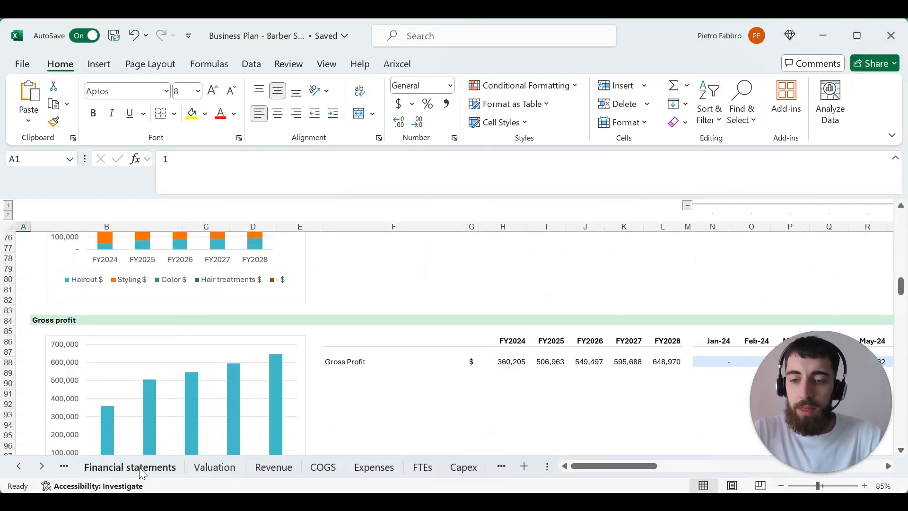
click(128, 466)
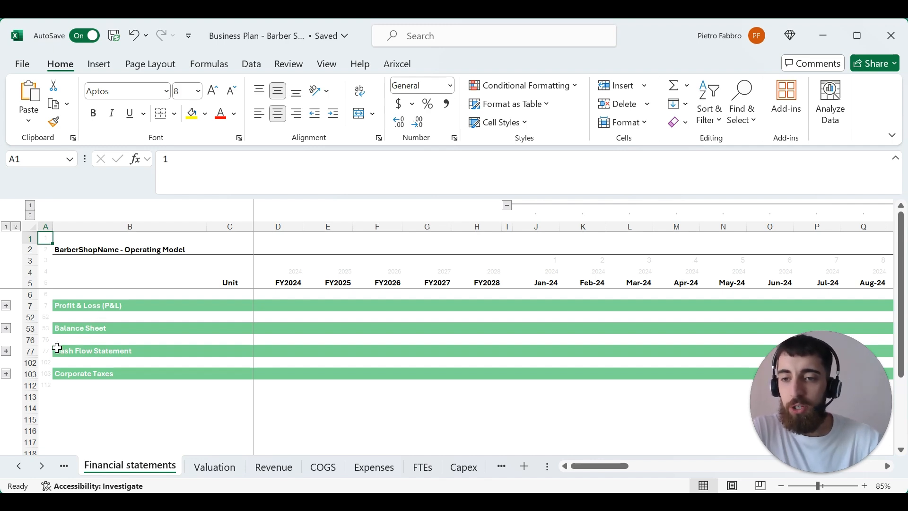
click(15, 226)
scroll(348, 340, down, 7)
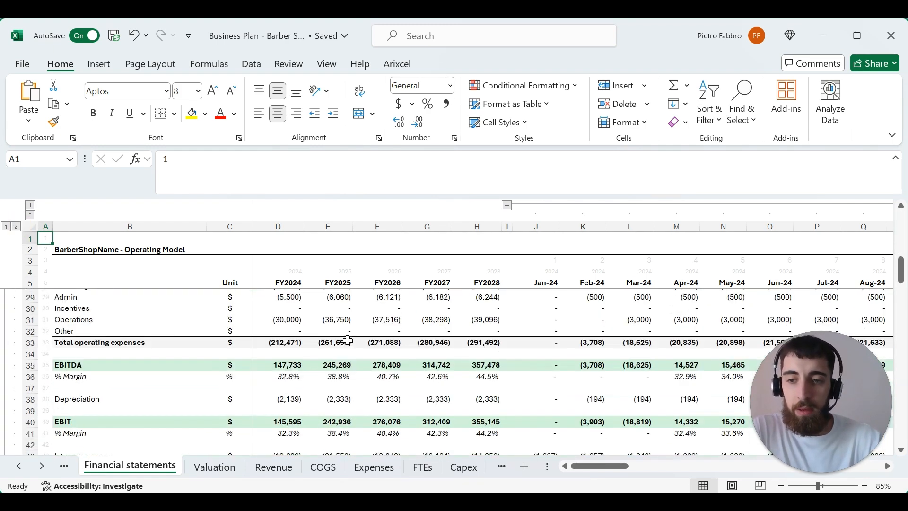
scroll(121, 383, down, 6)
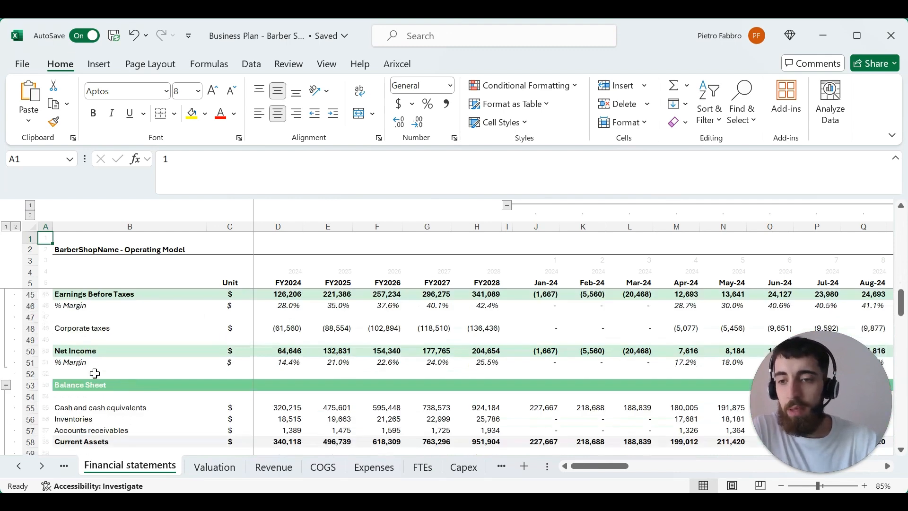
scroll(173, 378, down, 5)
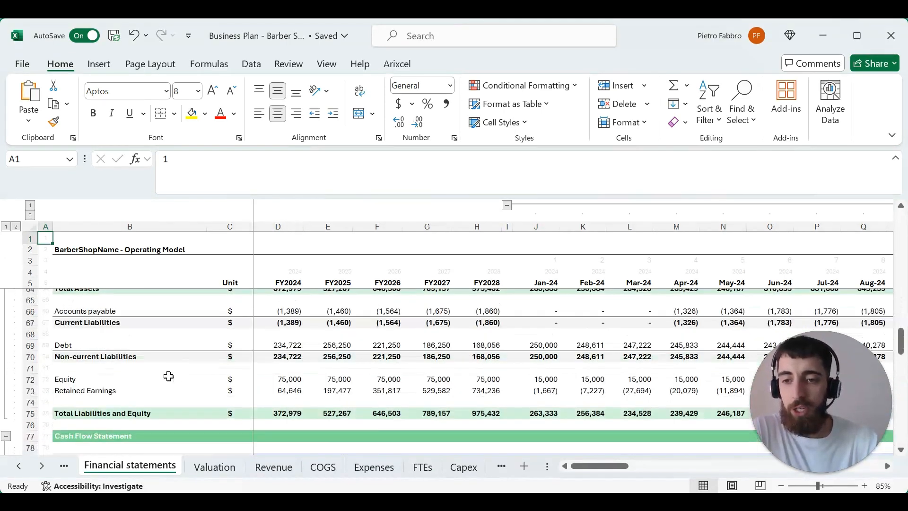
scroll(114, 338, down, 9)
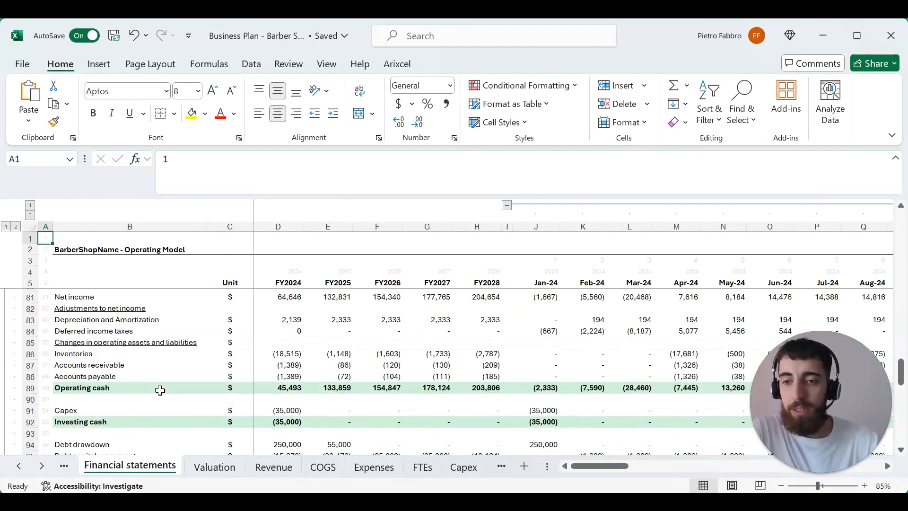
scroll(127, 381, down, 5)
scroll(115, 321, up, 2)
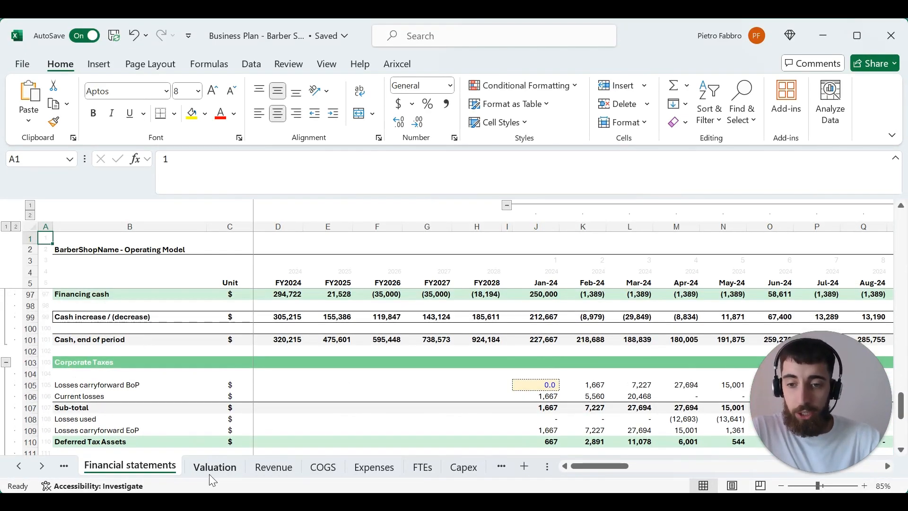
Open the Valuation sheet, expand all groups and examine the assumptions, WACC, Discounted Cash Flow Valuation and Implied Multiples.
click(214, 467)
click(16, 203)
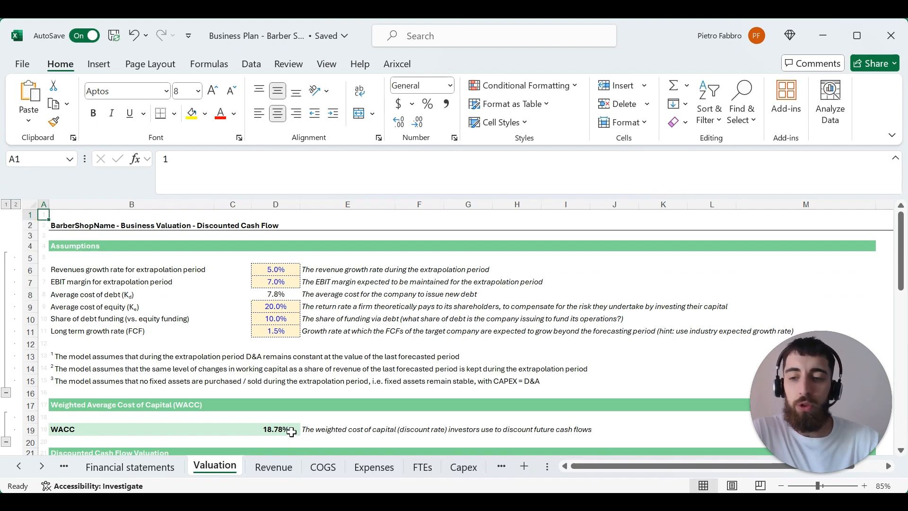
scroll(282, 424, down, 6)
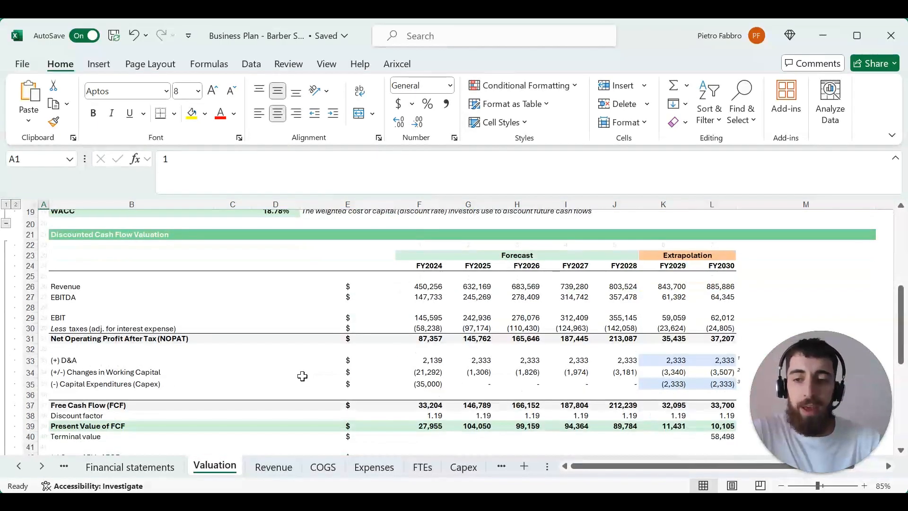
scroll(640, 416, down, 1)
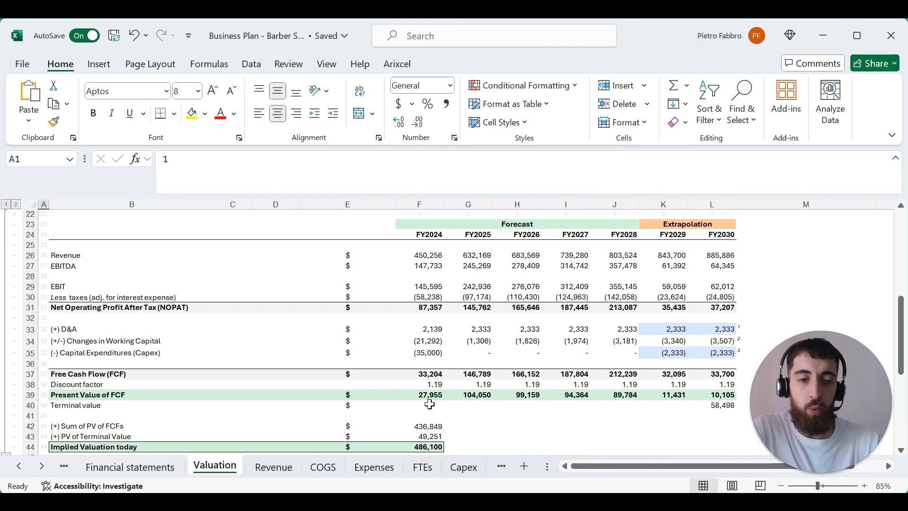
scroll(430, 404, up, 3)
scroll(458, 317, down, 6)
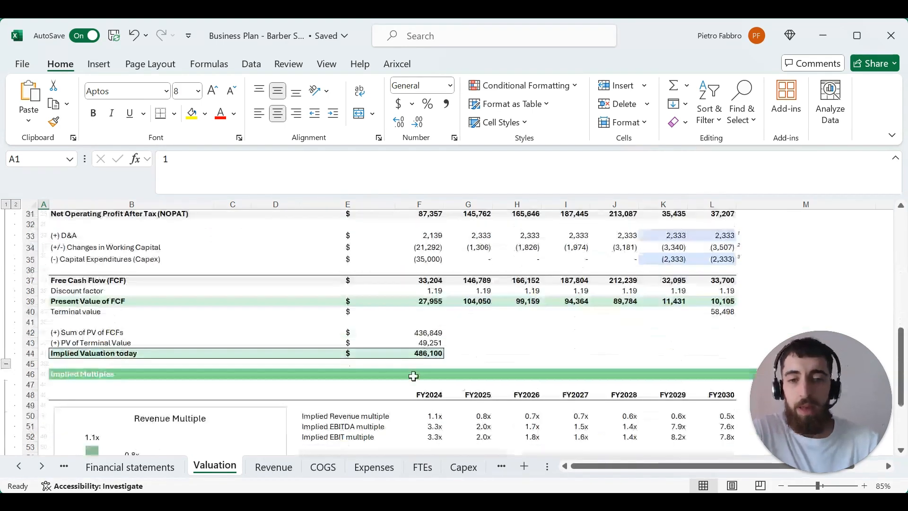
scroll(434, 351, down, 4)
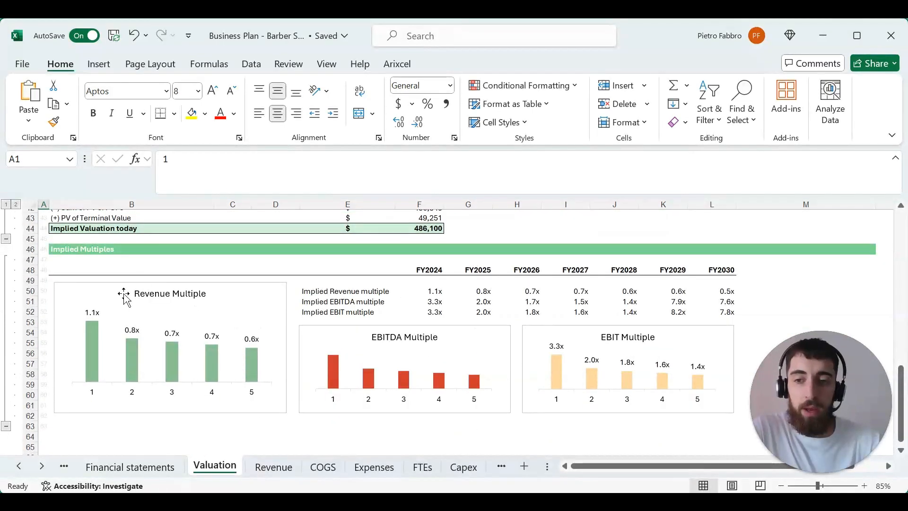
Open the Revenue sheet, expand the Walk-in orders group and review customers, sales, average sell prices and total revenue.
click(274, 467)
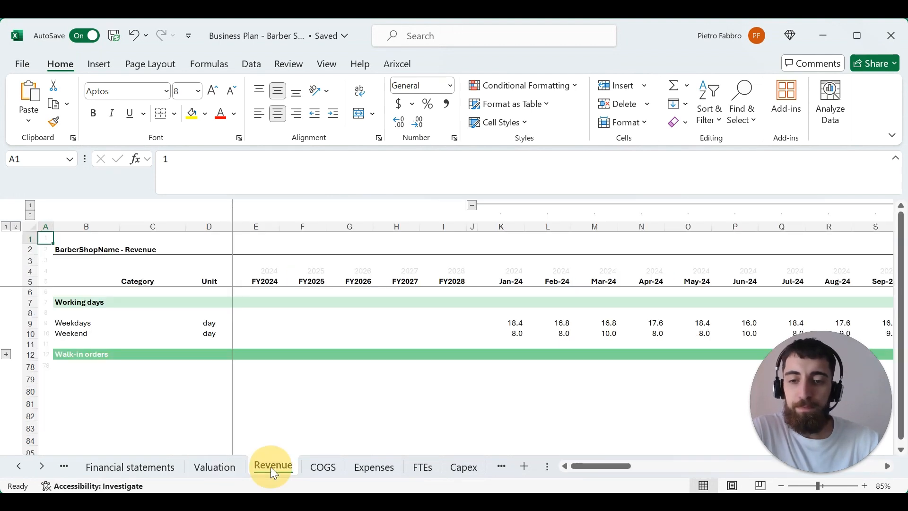
click(6, 355)
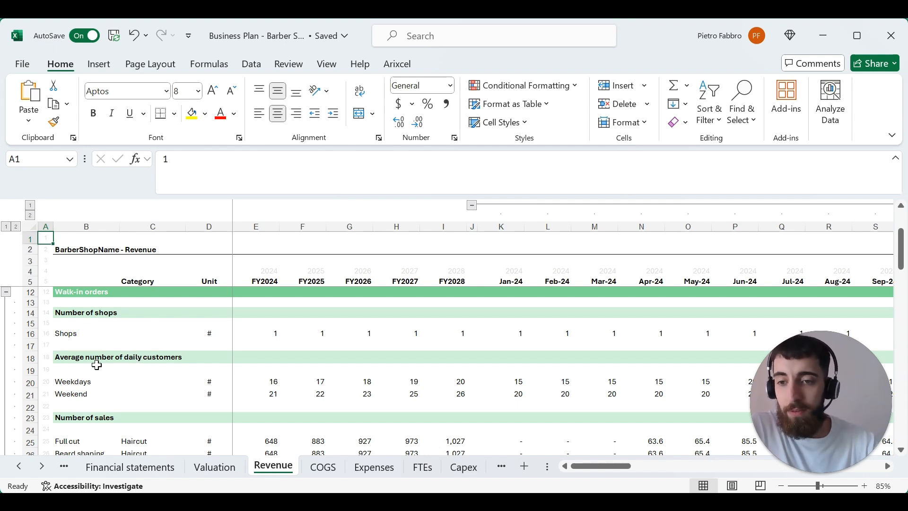
scroll(93, 370, down, 9)
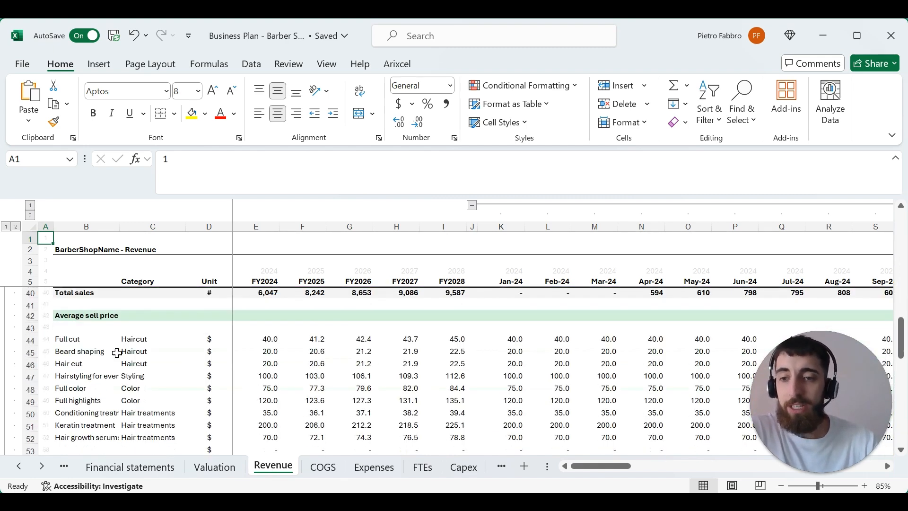
scroll(118, 353, down, 12)
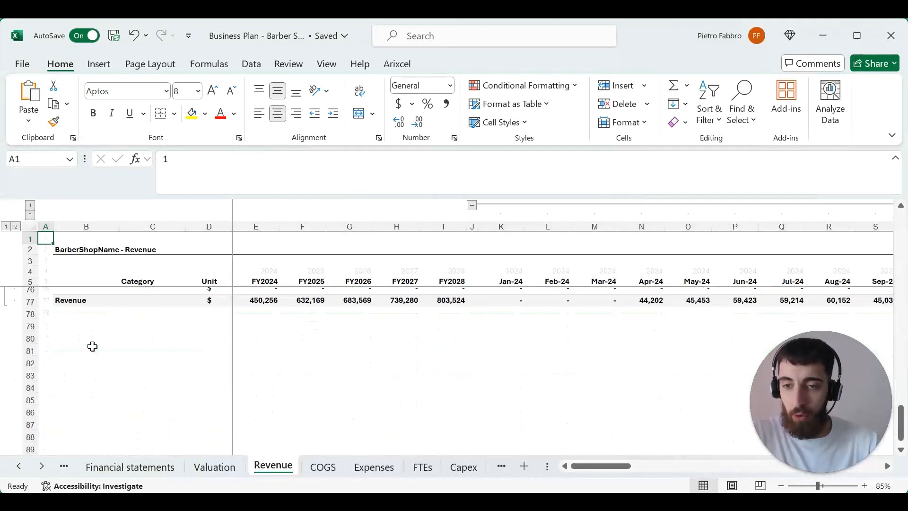
Open the COGS sheet, expand the COGS group and review the cost of goods sold per service.
click(321, 468)
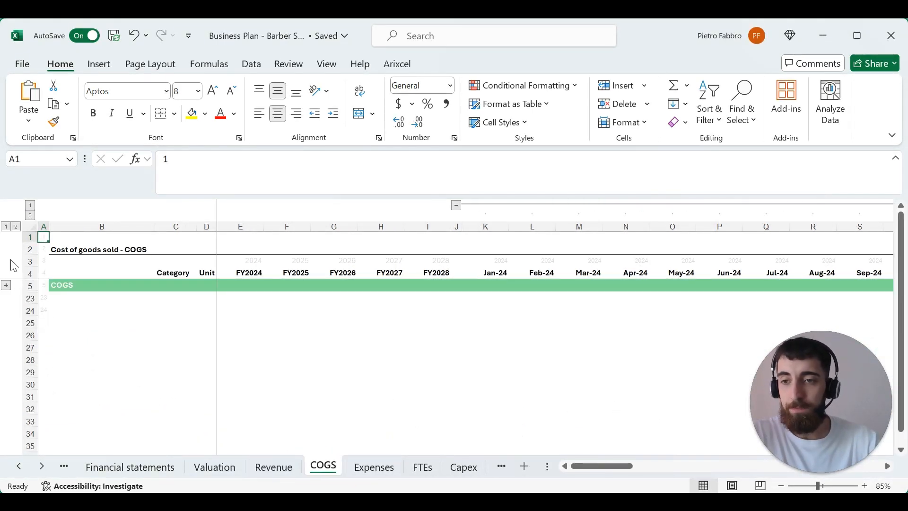
click(6, 285)
scroll(260, 371, down, 2)
scroll(284, 374, up, 2)
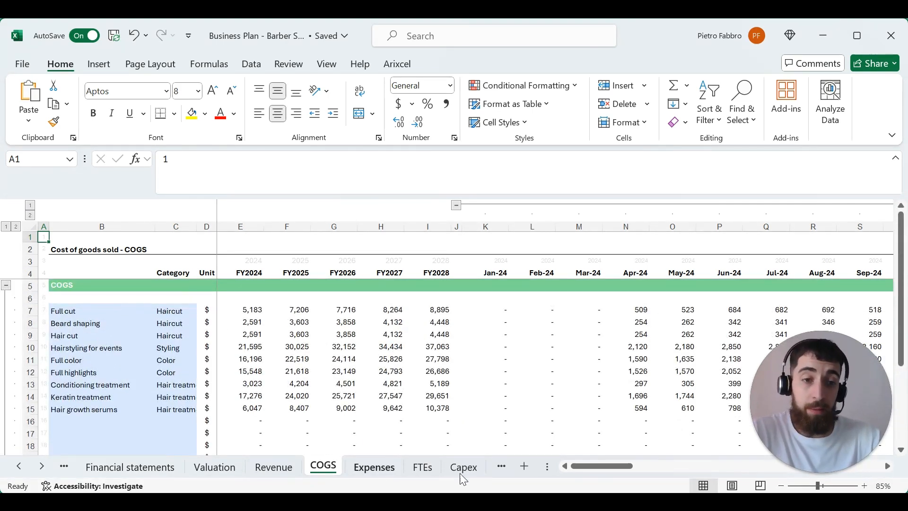
Open the Expenses sheet, expand the Recurring Expenses group and review it down to the total row.
click(375, 468)
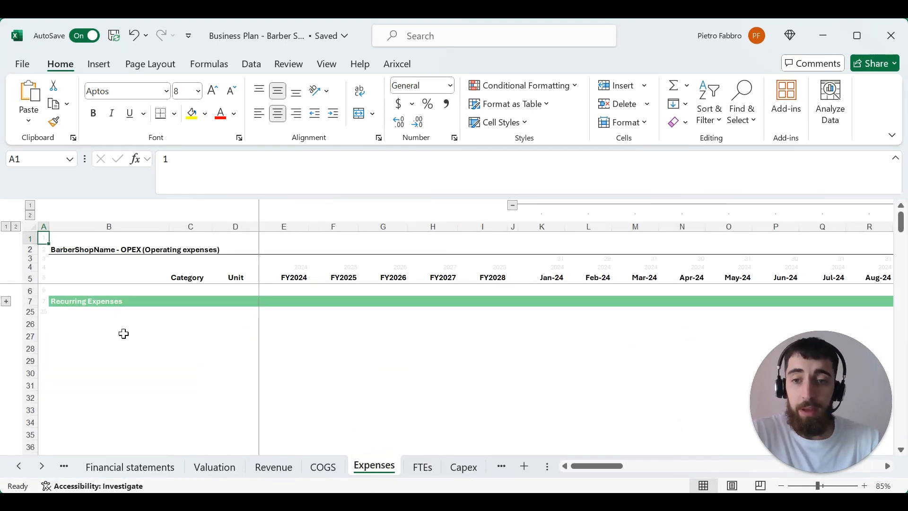
click(5, 302)
scroll(227, 371, down, 6)
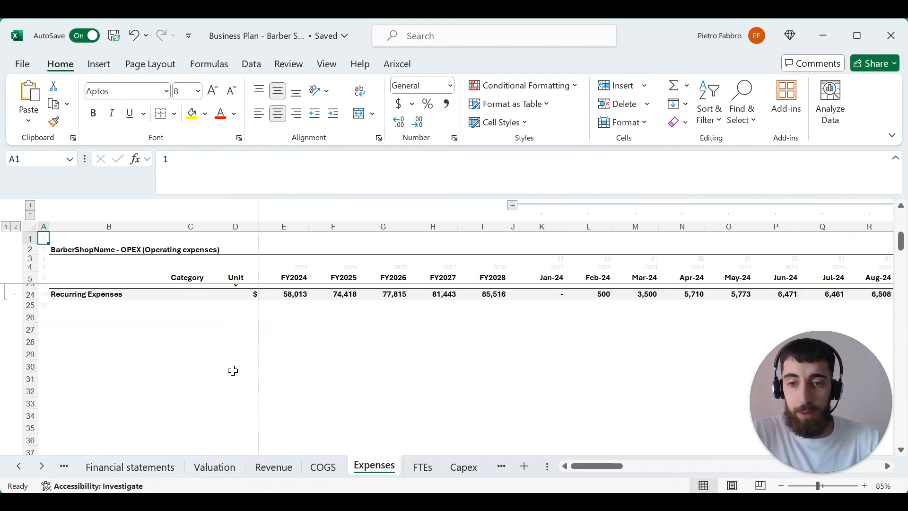
Open the FTEs sheet, expand all its groups and review the hiring plan down to Number of employees (EOY).
click(423, 469)
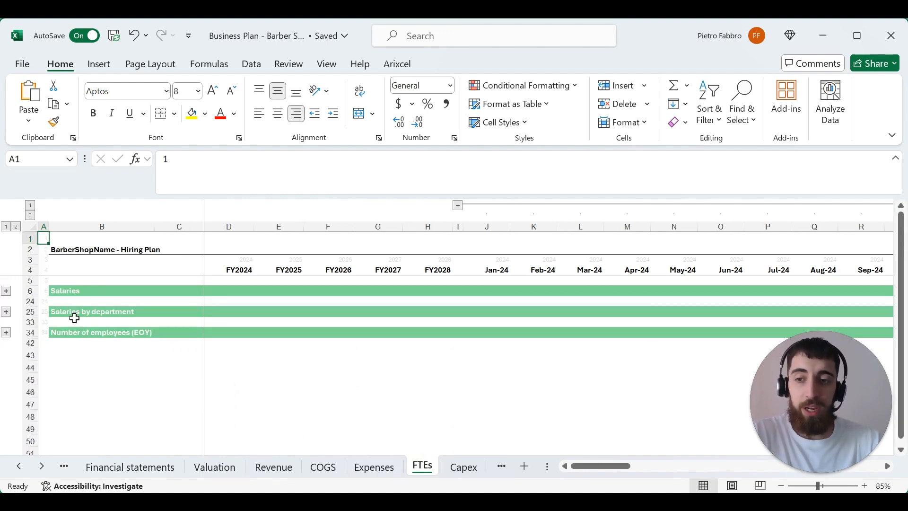
click(16, 226)
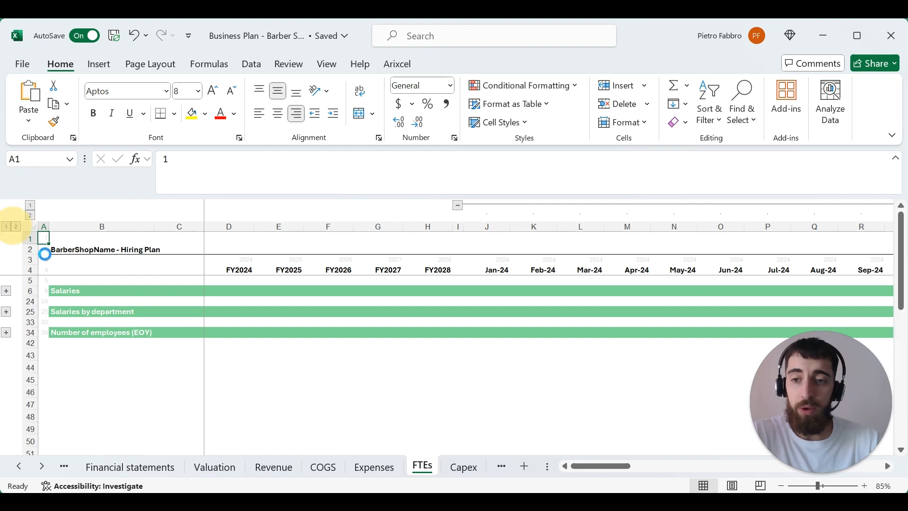
scroll(126, 425, down, 8)
Open the Capex sheet, expand all its groups and review Overall Capex, the Depreciation schedule and Residual value.
click(42, 468)
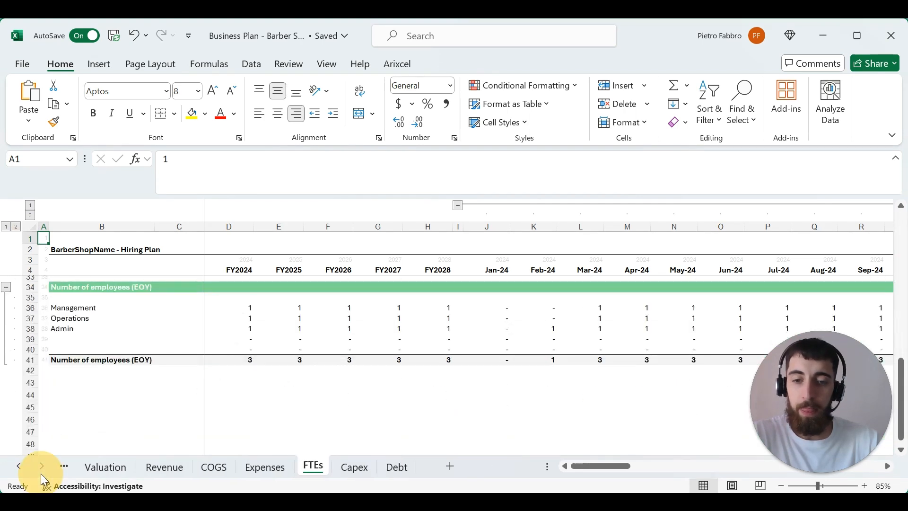
click(354, 466)
click(15, 205)
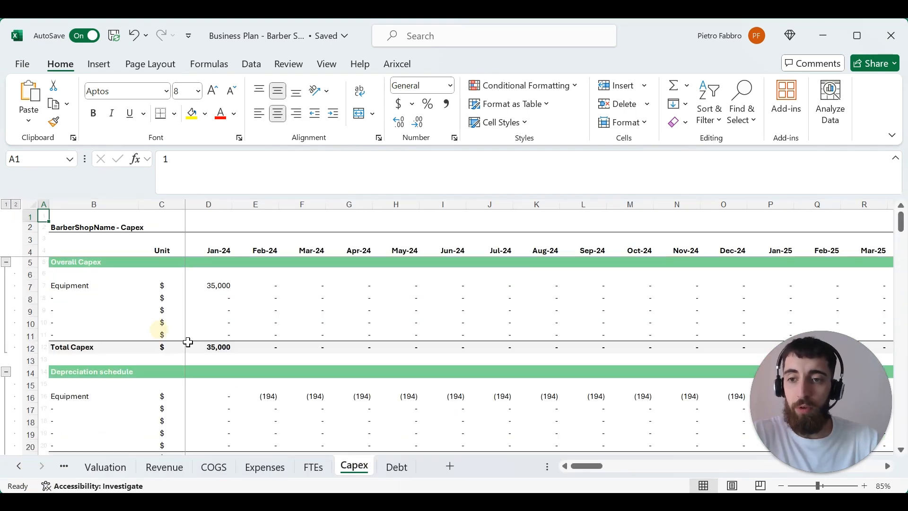
scroll(241, 382, down, 4)
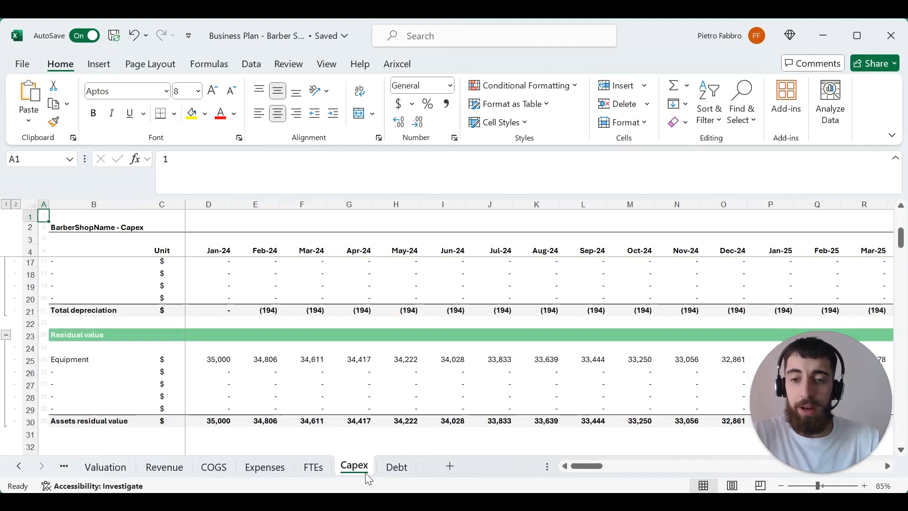
Open the Debt sheet, expand all row groups and review the schedules of Bank Loan X, Bank Y and the Total section.
click(396, 468)
click(15, 227)
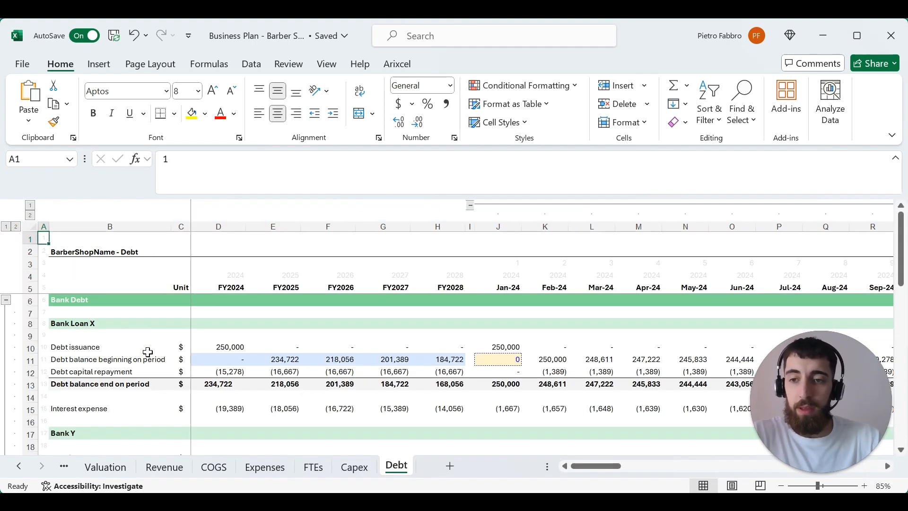
scroll(152, 342, down, 4)
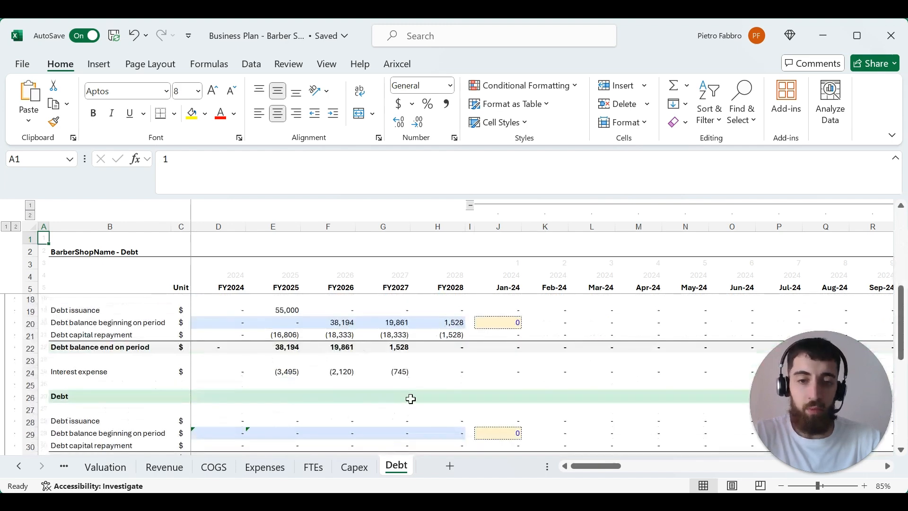
scroll(460, 393, down, 6)
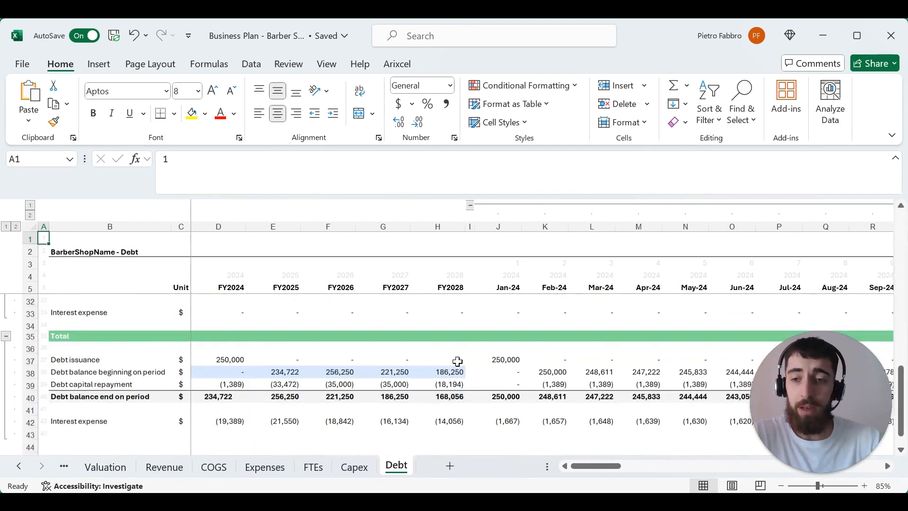
scroll(85, 369, up, 1)
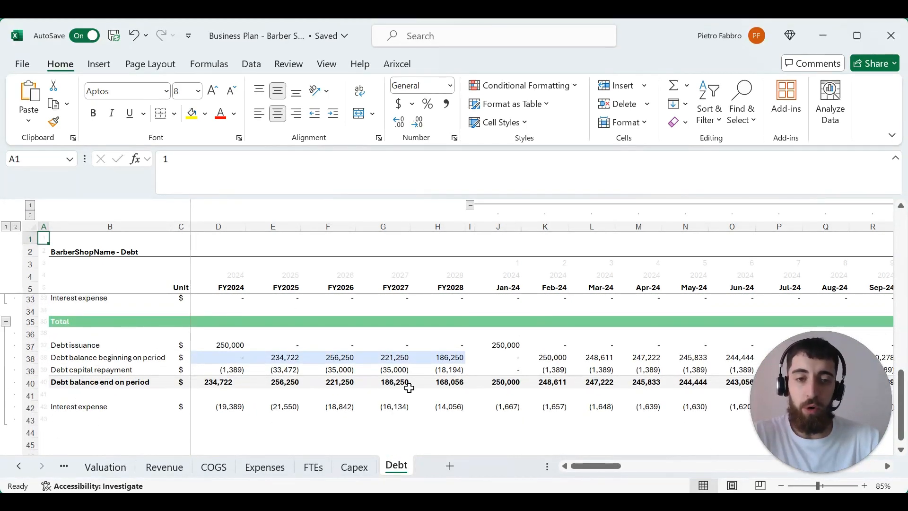